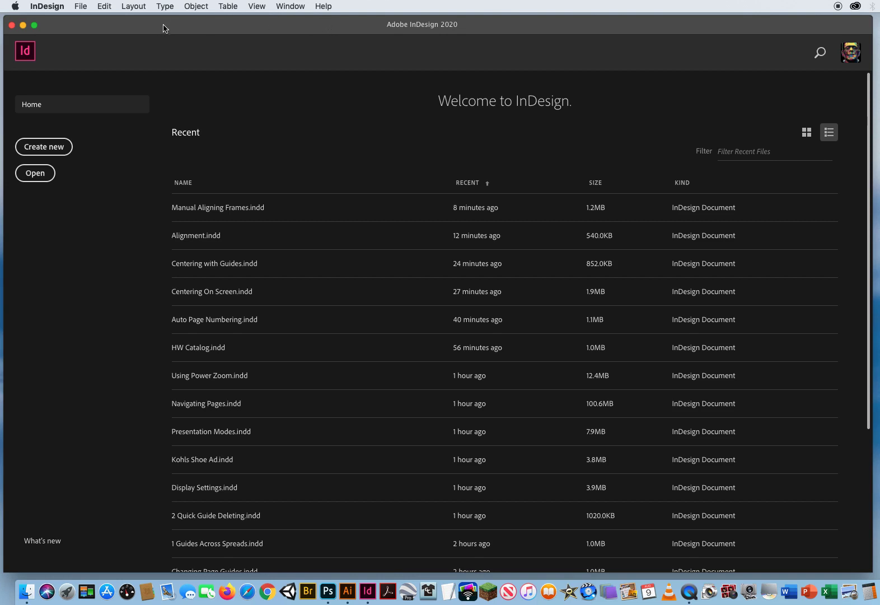
Open Step and Repeat.indd from the 9 Step Repeat Demo folder inside the chapter 3 shortcuts folder.
{"action": "left_click", "coordinate": [81, 6]}
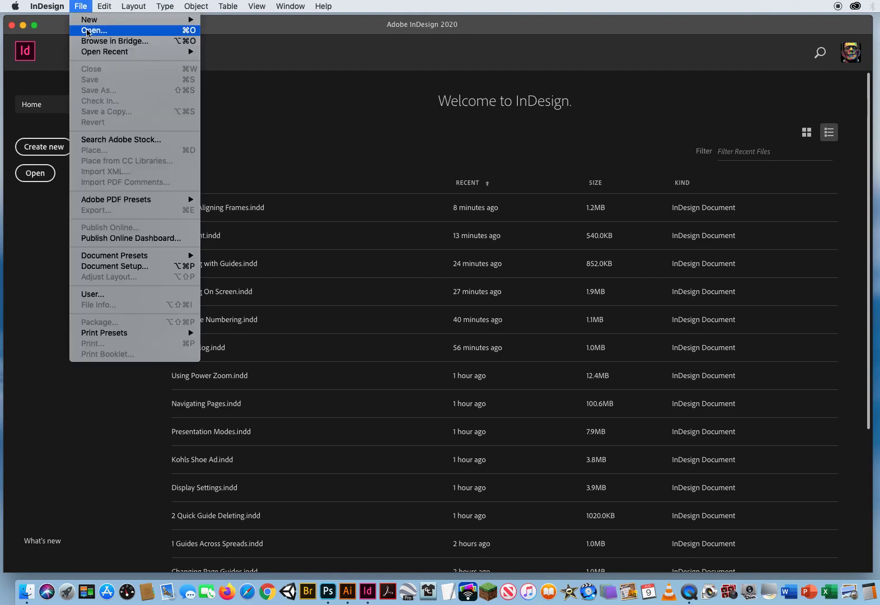
{"action": "left_click", "coordinate": [431, 211]}
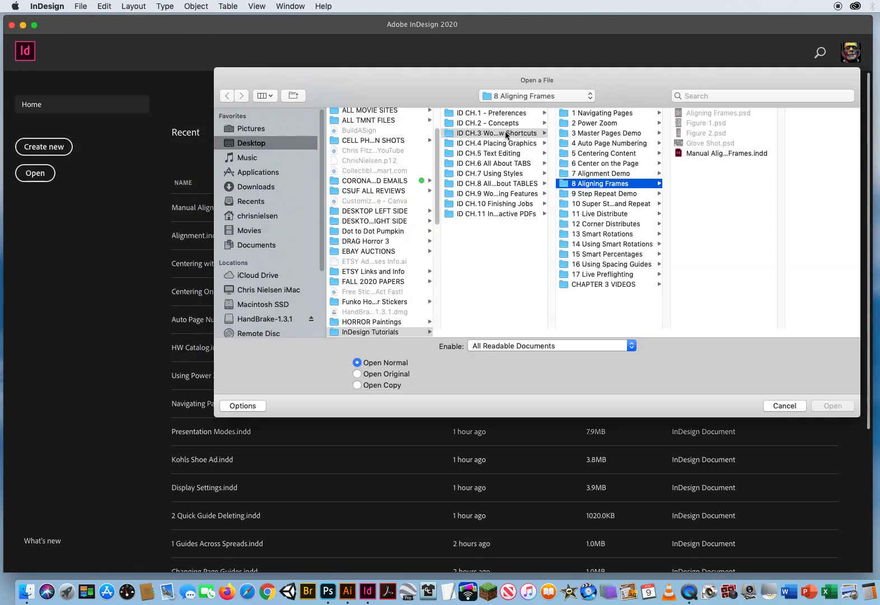
{"action": "left_click", "coordinate": [502, 133]}
{"action": "left_click", "coordinate": [594, 194]}
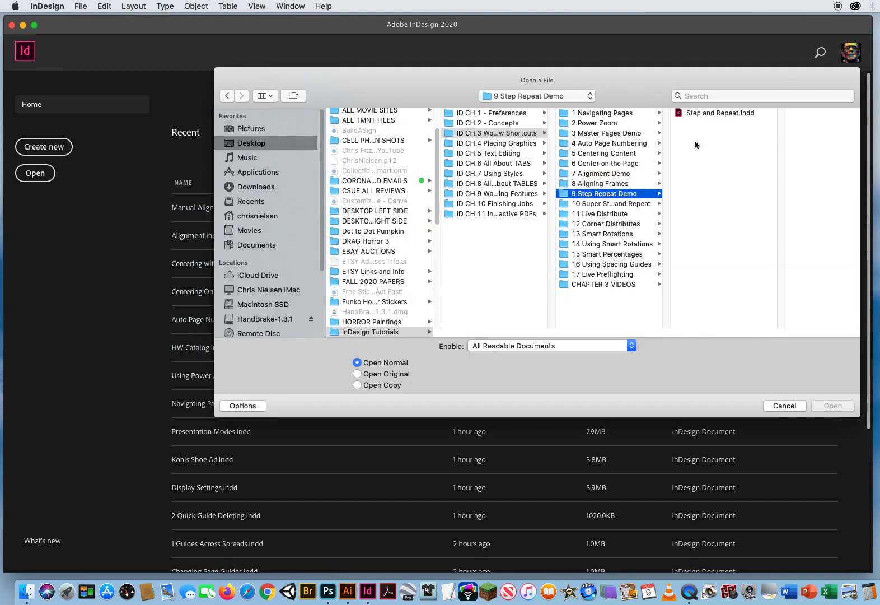
{"action": "left_click", "coordinate": [705, 112]}
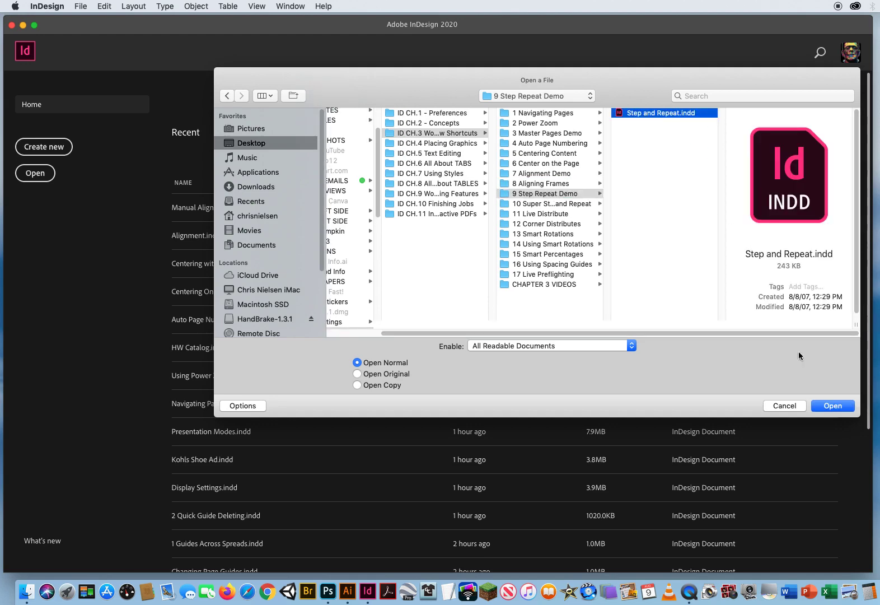
{"action": "key", "text": "Return"}
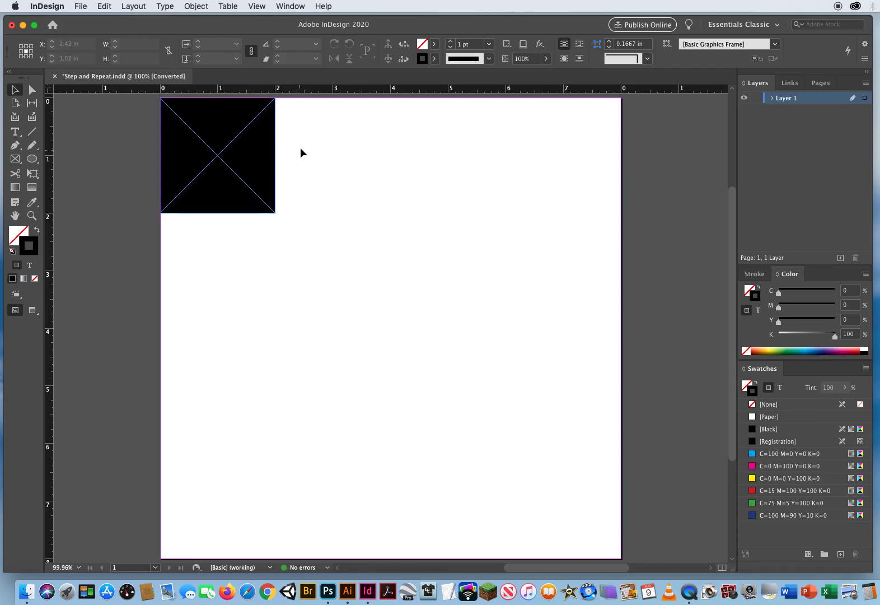
Check the width and height of the black square on the page, leaving it deselected.
{"action": "left_click", "coordinate": [238, 165]}
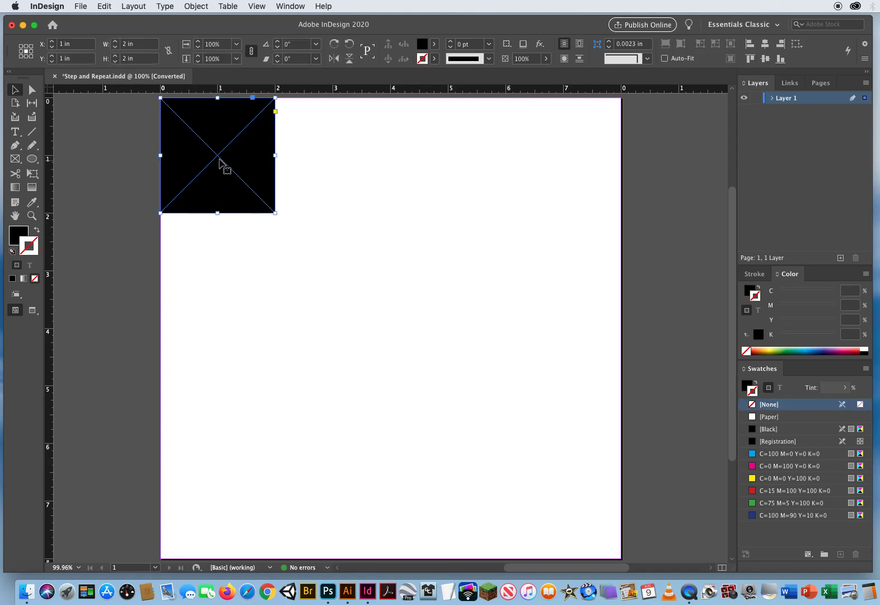
{"action": "left_click", "coordinate": [143, 46]}
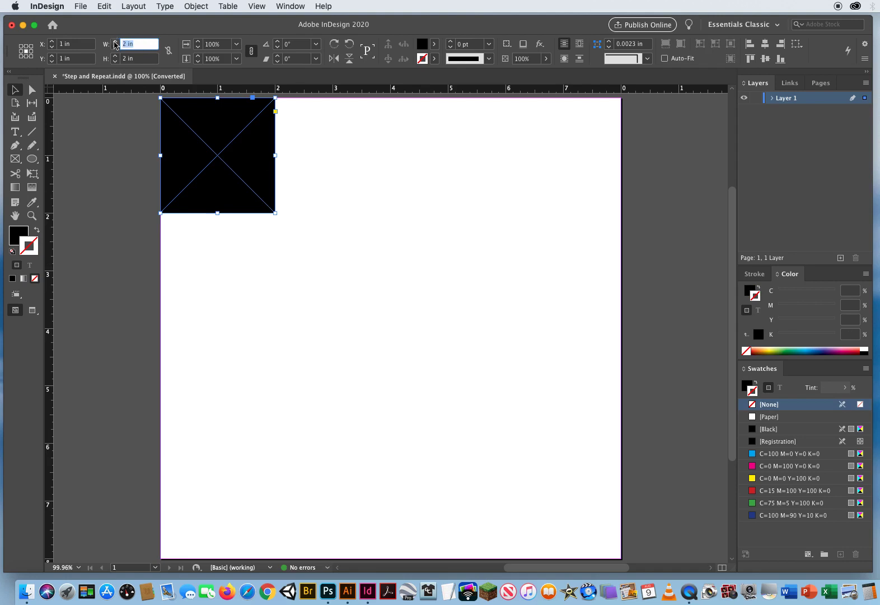
{"action": "left_click", "coordinate": [146, 58]}
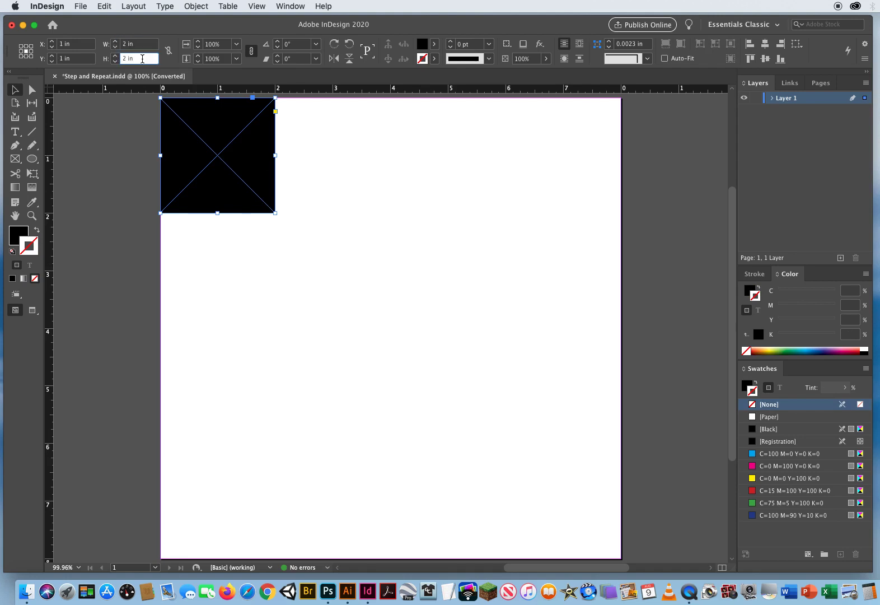
{"action": "left_click", "coordinate": [102, 300]}
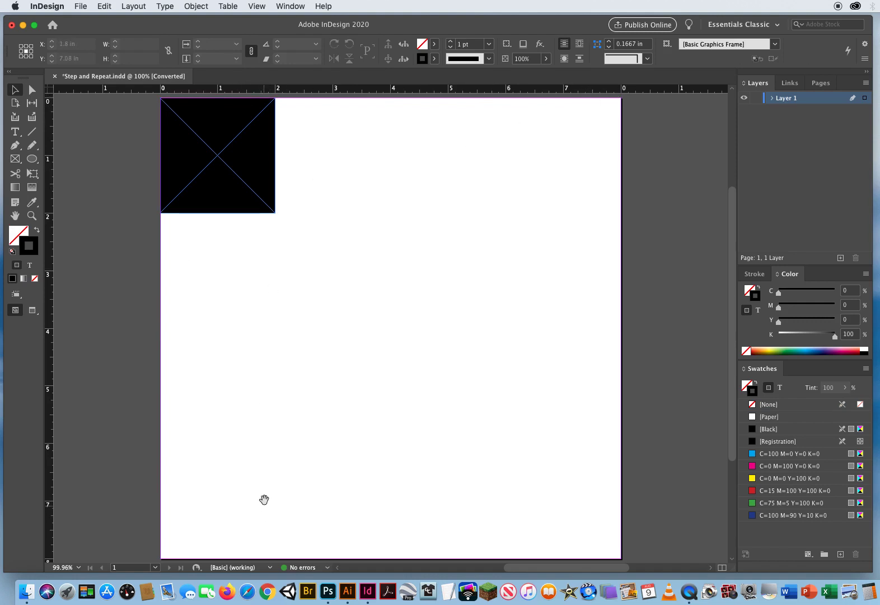
{"action": "mouse_move", "coordinate": [265, 499]}
{"action": "left_mouse_down"}
{"action": "mouse_move", "coordinate": [267, 358]}
{"action": "mouse_move", "coordinate": [257, 508]}
{"action": "mouse_move", "coordinate": [250, 505]}
{"action": "left_mouse_up"}
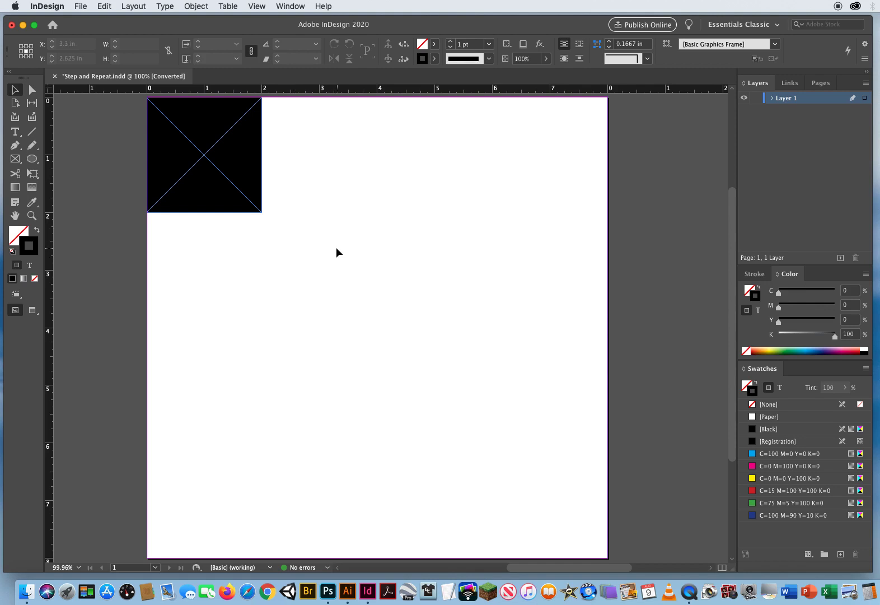
Start a Step and Repeat of the black square with a vertical offset of 0 in and the preview enabled.
{"action": "left_click_drag", "start_coordinate": [336, 247], "coordinate": [166, 126]}
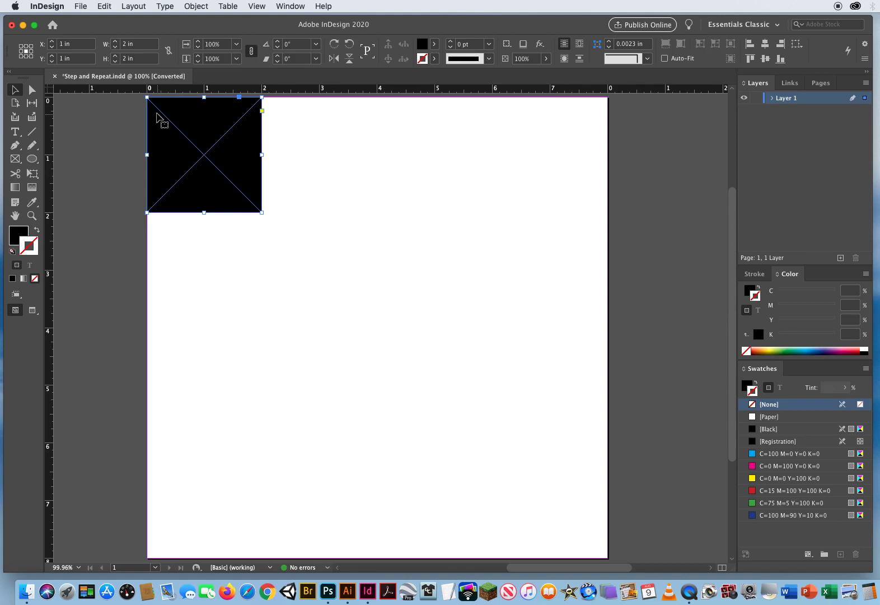
{"action": "left_click", "coordinate": [105, 6]}
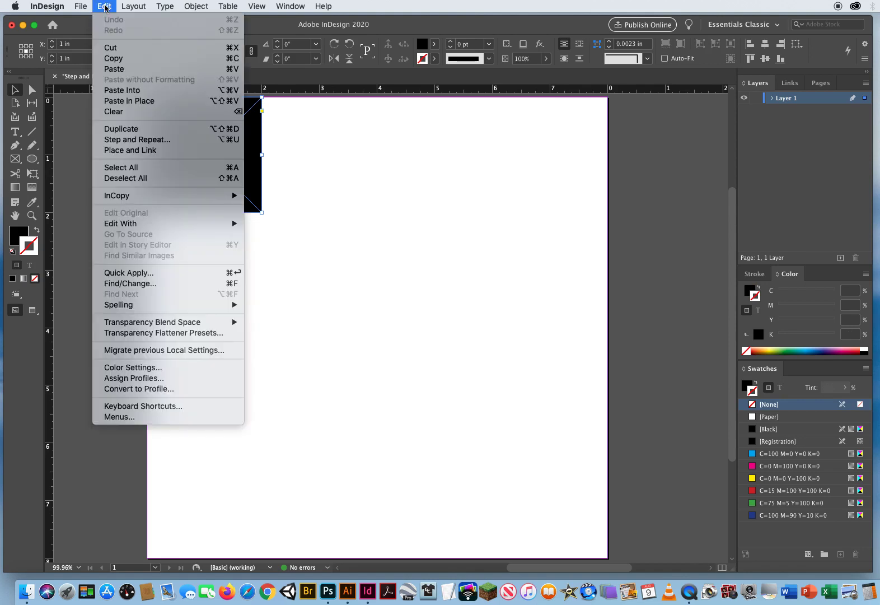
{"action": "left_click", "coordinate": [124, 140]}
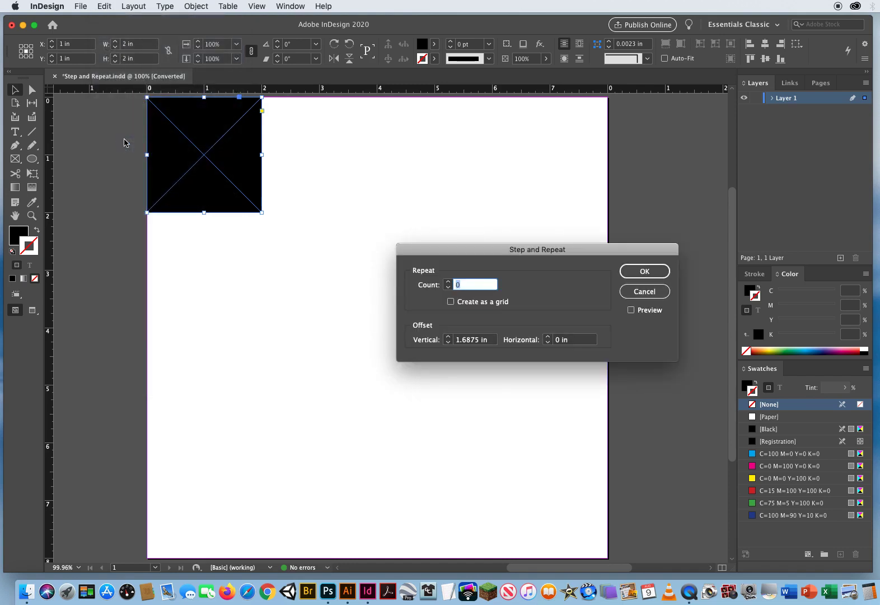
{"action": "left_click_drag", "start_coordinate": [458, 249], "coordinate": [368, 140]}
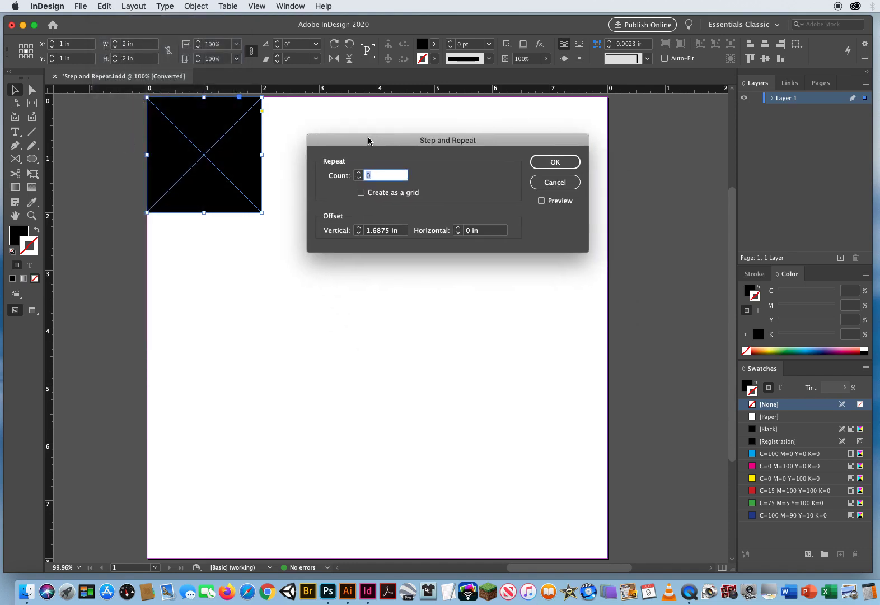
{"action": "left_click", "coordinate": [541, 201]}
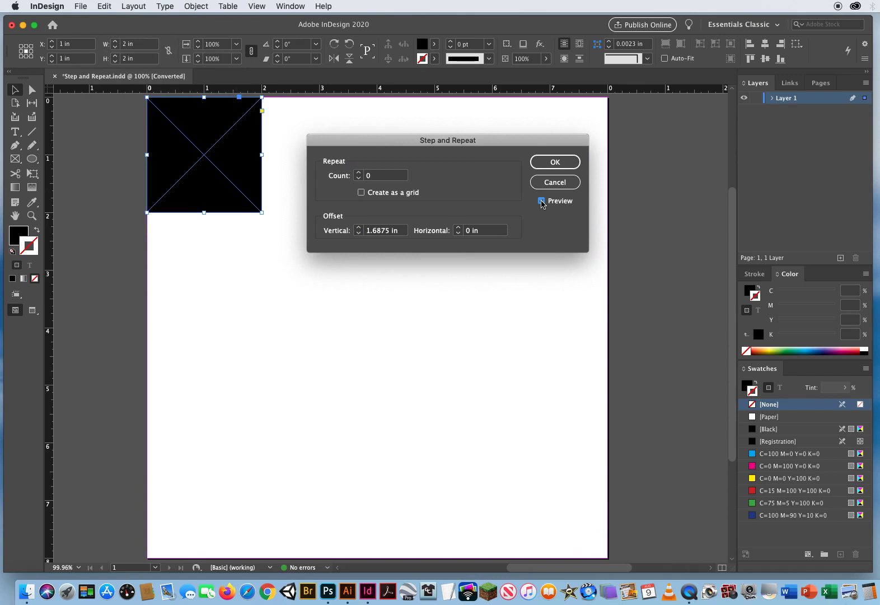
{"action": "left_click", "coordinate": [542, 201]}
{"action": "left_click_drag", "start_coordinate": [401, 233], "coordinate": [348, 228]}
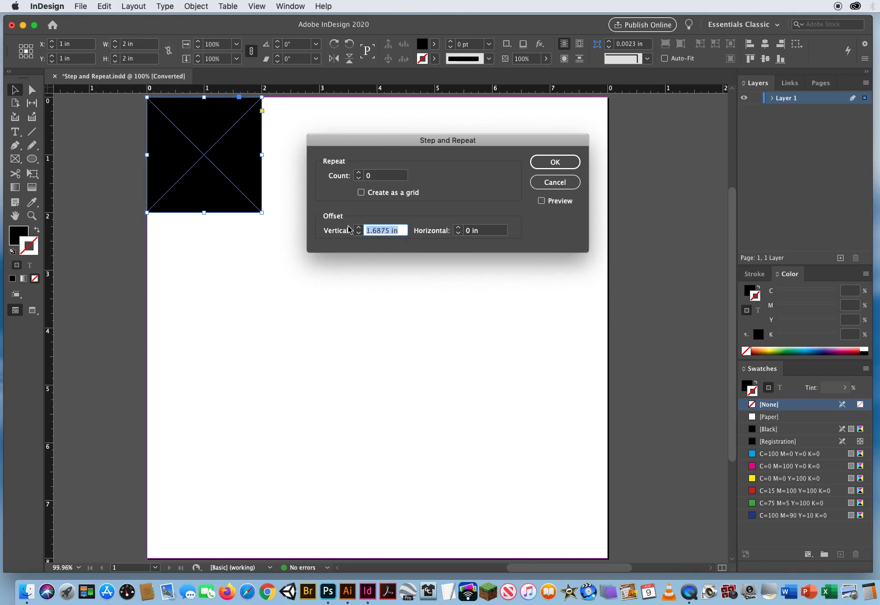
{"action": "type", "text": "0"}
{"action": "left_click_drag", "start_coordinate": [387, 144], "coordinate": [372, 208]}
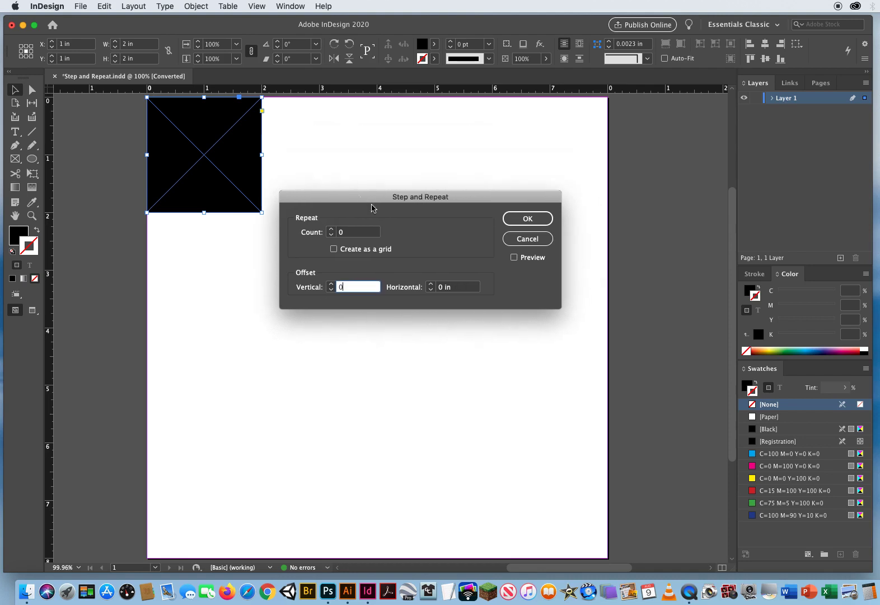
{"action": "left_click", "coordinate": [514, 258]}
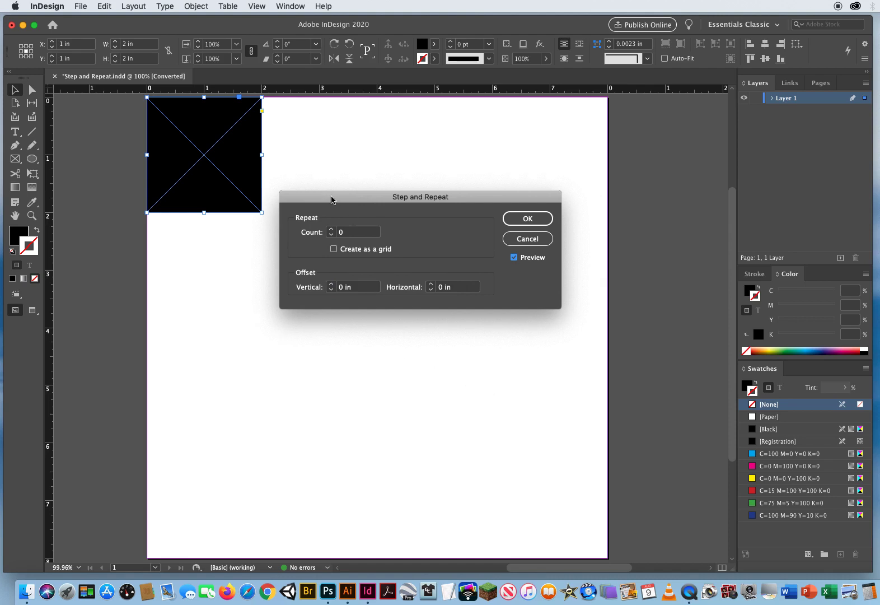
{"action": "left_click_drag", "start_coordinate": [333, 198], "coordinate": [348, 218]}
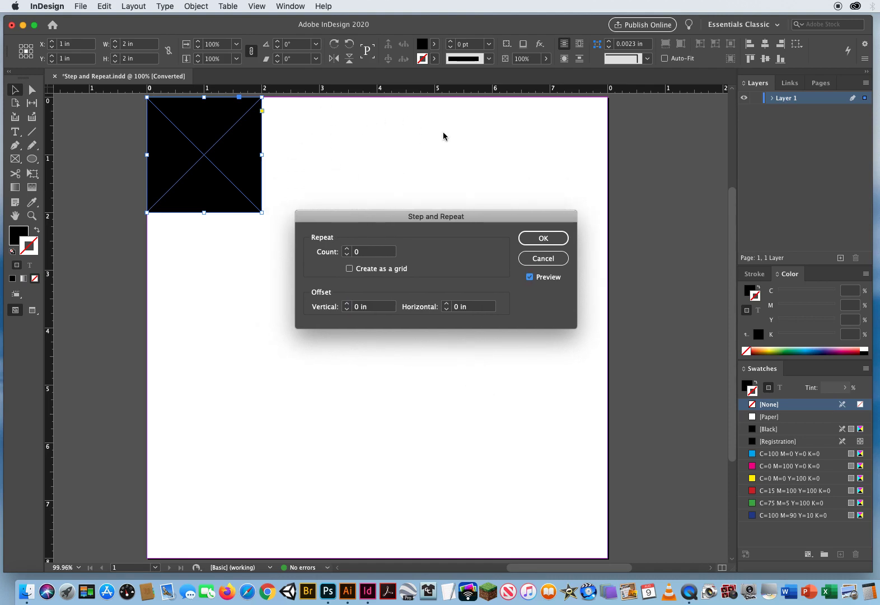
Set the repeat count to 3 and the horizontal offset to 2 in, and create the row of squares.
{"action": "left_click", "coordinate": [347, 249]}
{"action": "left_click", "coordinate": [347, 249]}
{"action": "left_click", "coordinate": [347, 250]}
{"action": "left_click", "coordinate": [479, 308]}
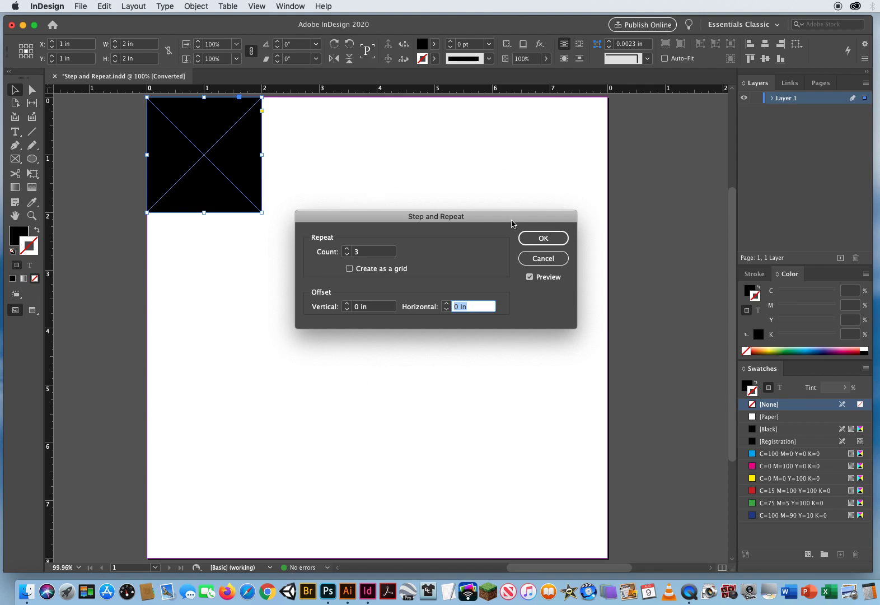
{"action": "left_click_drag", "start_coordinate": [447, 304], "coordinate": [447, 306]}
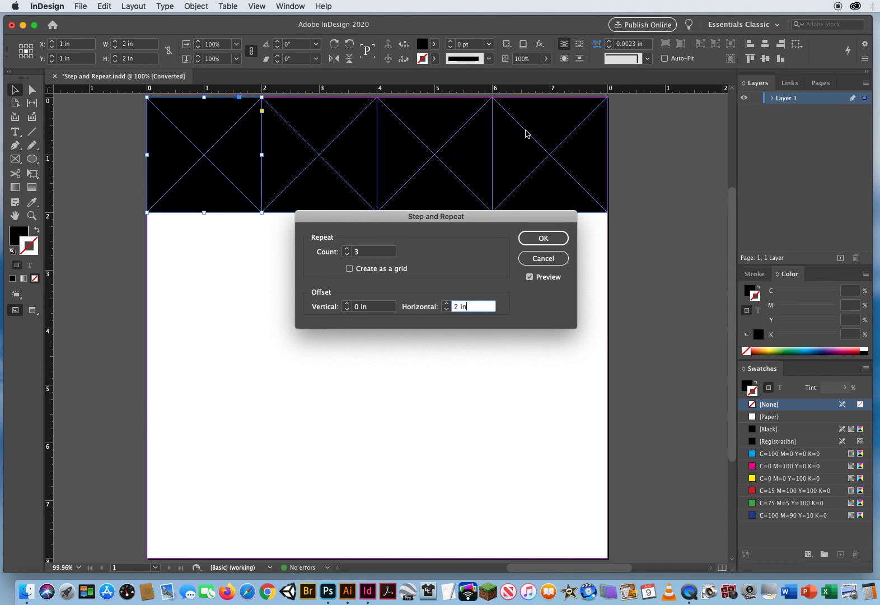
{"action": "left_click", "coordinate": [533, 243]}
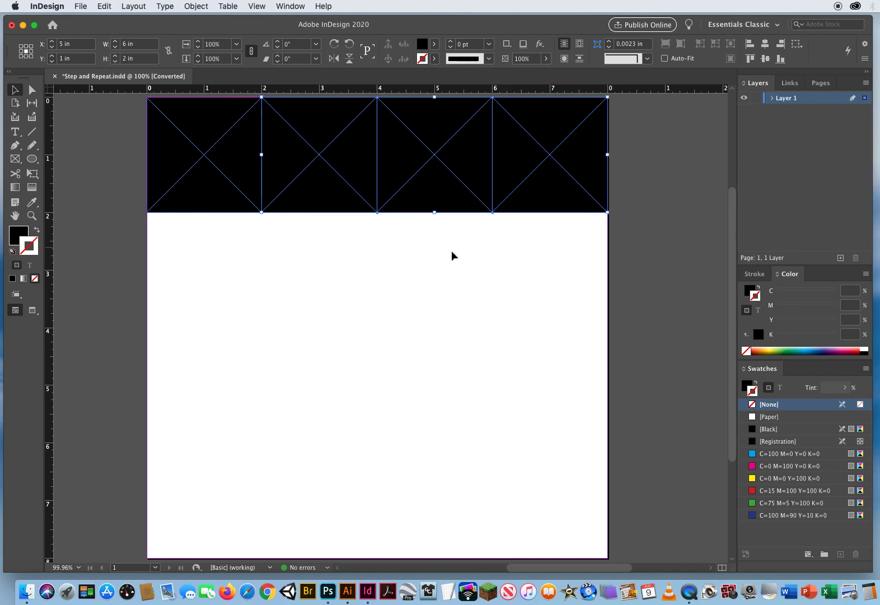
Step and repeat the whole row of four squares 3 times with a 2 in vertical and 0 in horizontal offset.
{"action": "left_click_drag", "start_coordinate": [97, 129], "coordinate": [653, 166]}
{"action": "left_click", "coordinate": [104, 6]}
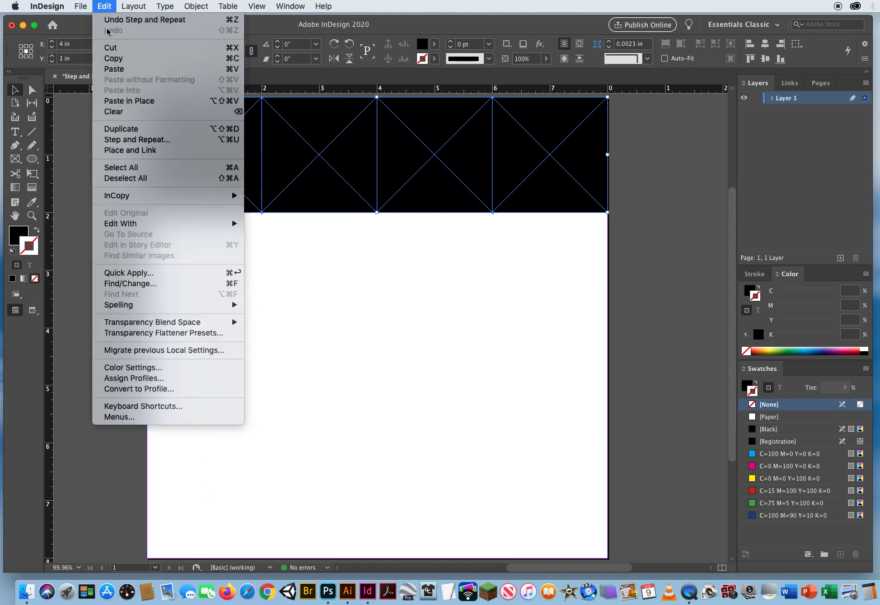
{"action": "left_click", "coordinate": [117, 141]}
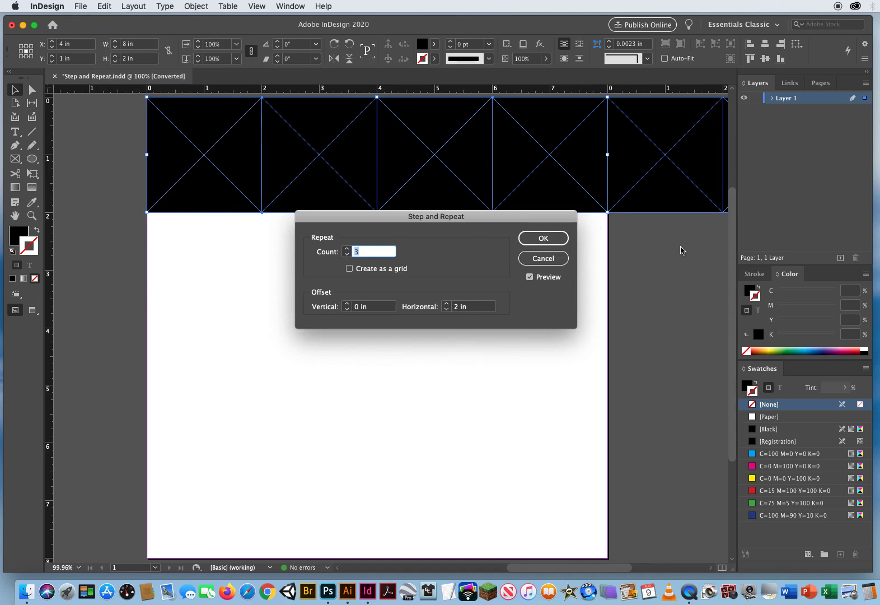
{"action": "left_click", "coordinate": [530, 276]}
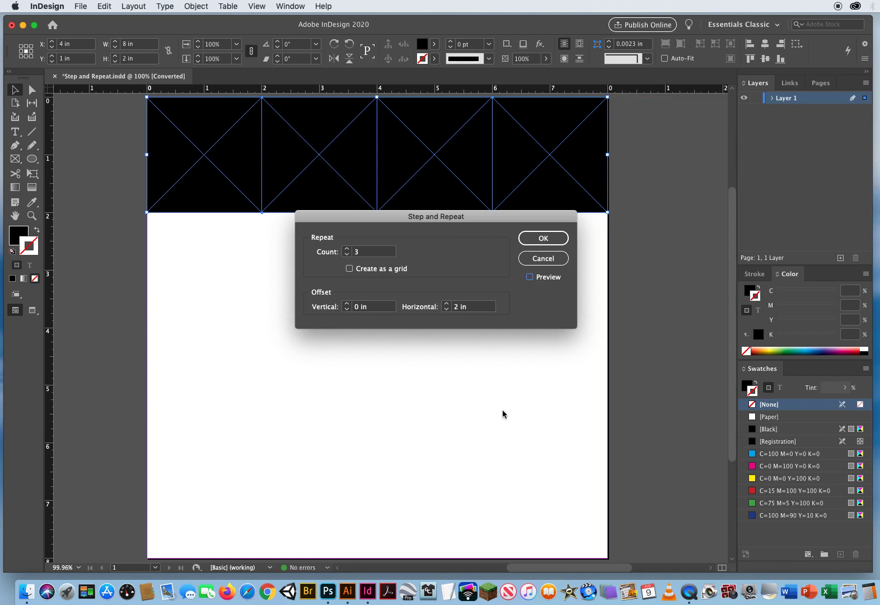
{"action": "left_click", "coordinate": [489, 306]}
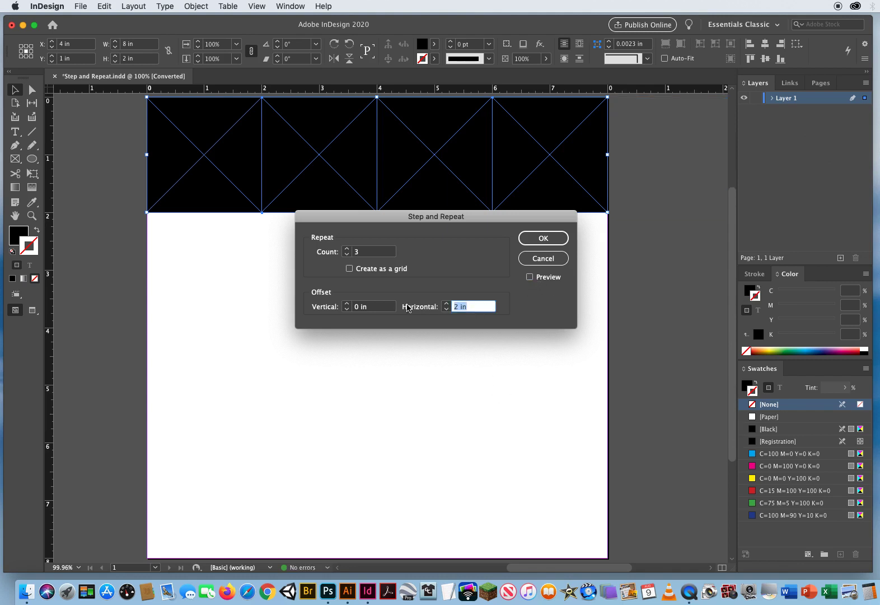
{"action": "type", "text": "0"}
{"action": "left_click", "coordinate": [530, 277]}
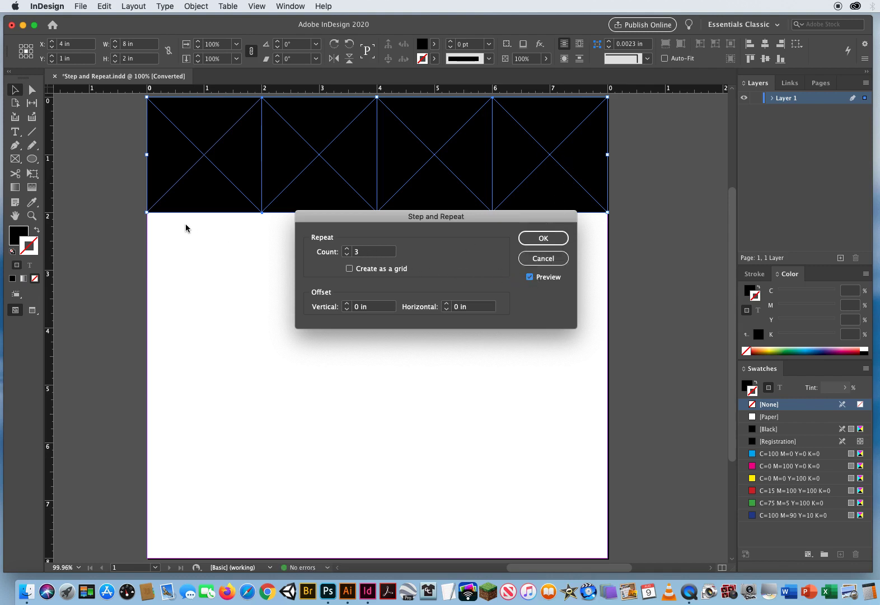
{"action": "left_click", "coordinate": [374, 306]}
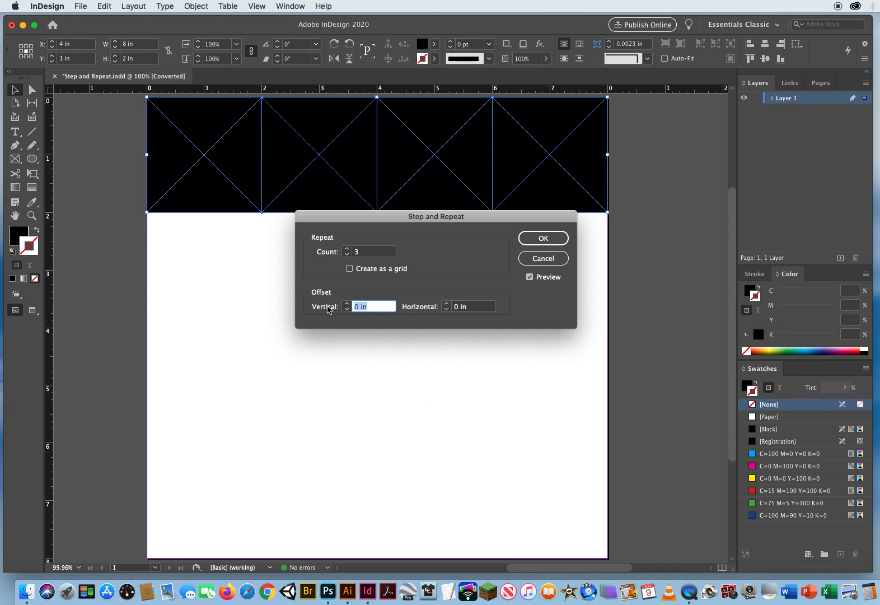
{"action": "left_click_drag", "start_coordinate": [347, 305], "coordinate": [347, 305]}
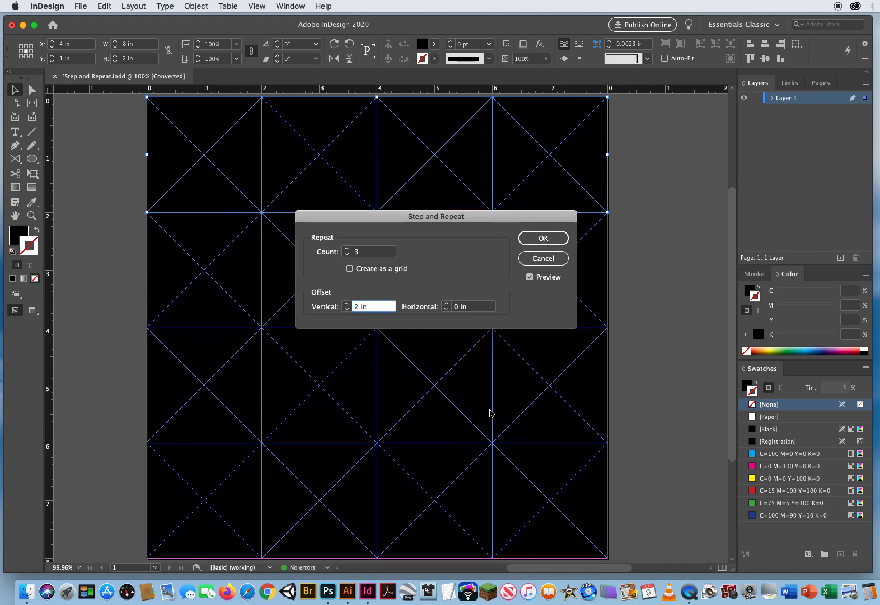
{"action": "left_click", "coordinate": [543, 239]}
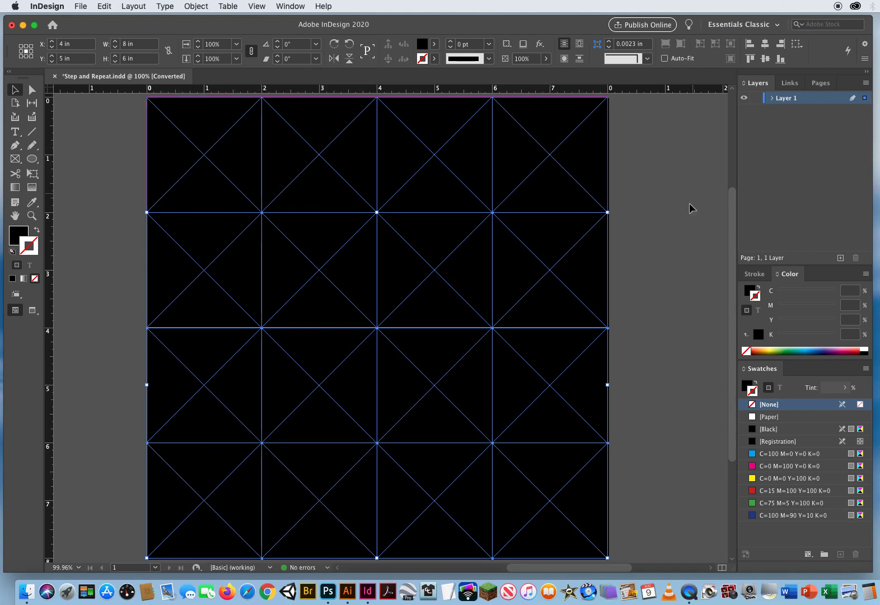
Fill the second and fourth squares of the first row with the red swatch C=15 M=100 Y=100 K=0.
{"action": "left_click", "coordinate": [93, 161]}
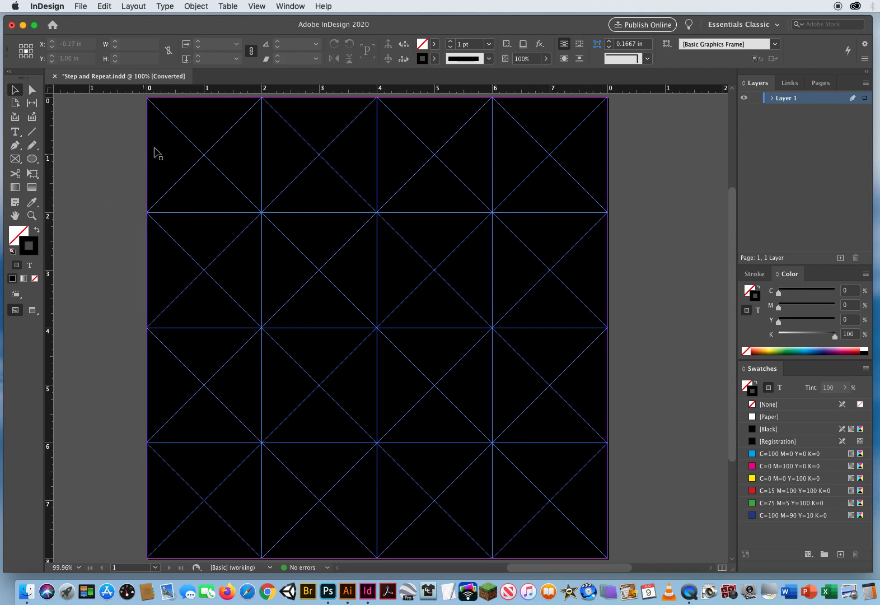
{"action": "left_click", "coordinate": [315, 153]}
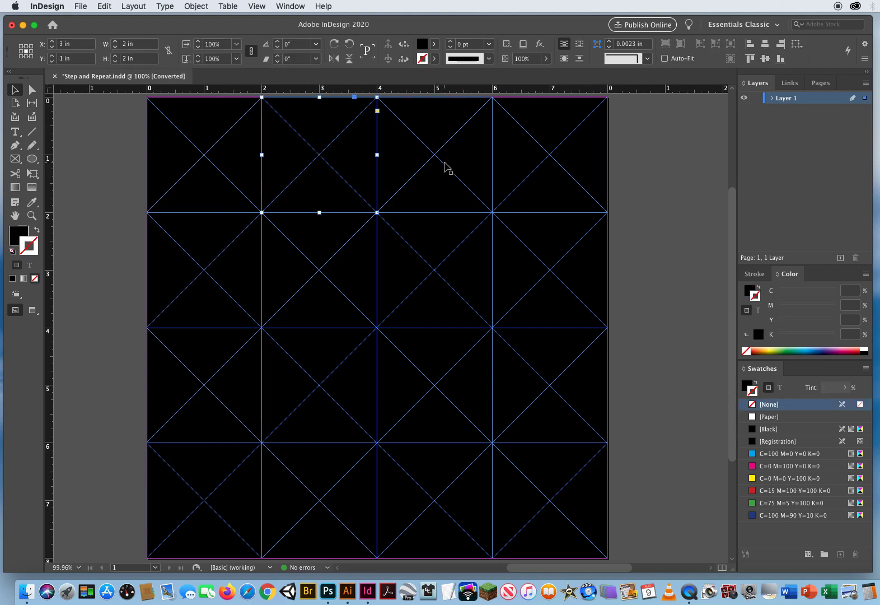
{"action": "left_click", "coordinate": [545, 150], "text": "shift"}
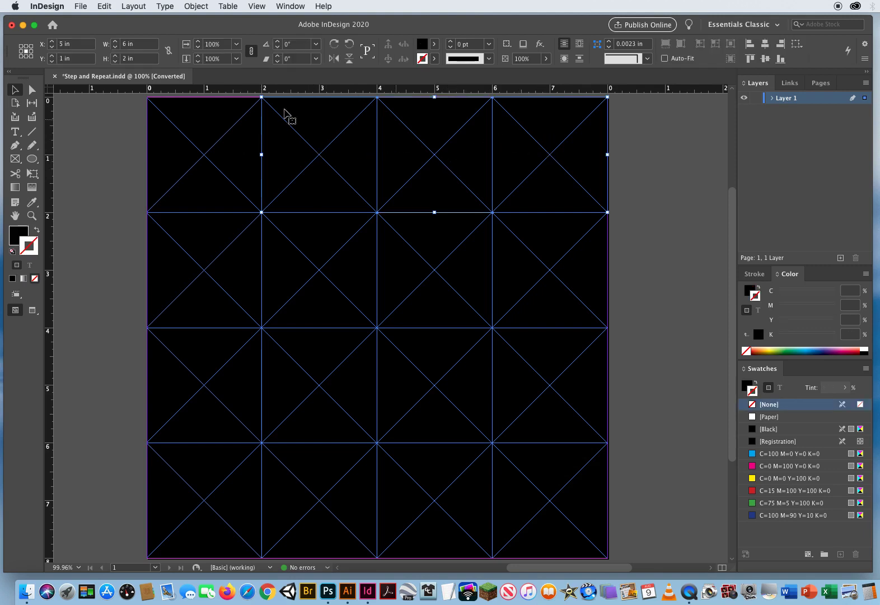
{"action": "left_click", "coordinate": [17, 236]}
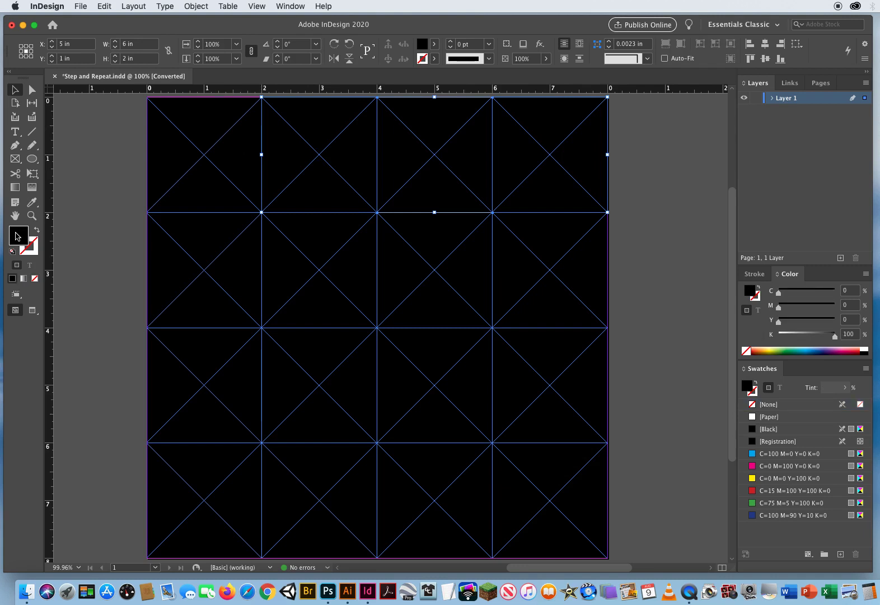
{"action": "left_click", "coordinate": [765, 491]}
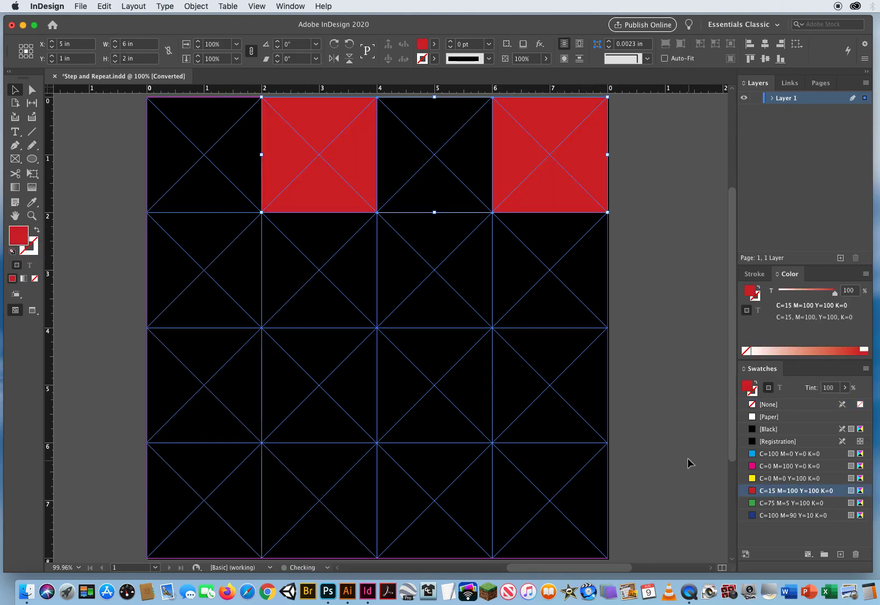
Fill the alternate squares in rows two to four with the swatch C=15 M=100 Y=100 K=0 and show the checkerboard in preview mode.
{"action": "left_click", "coordinate": [207, 267]}
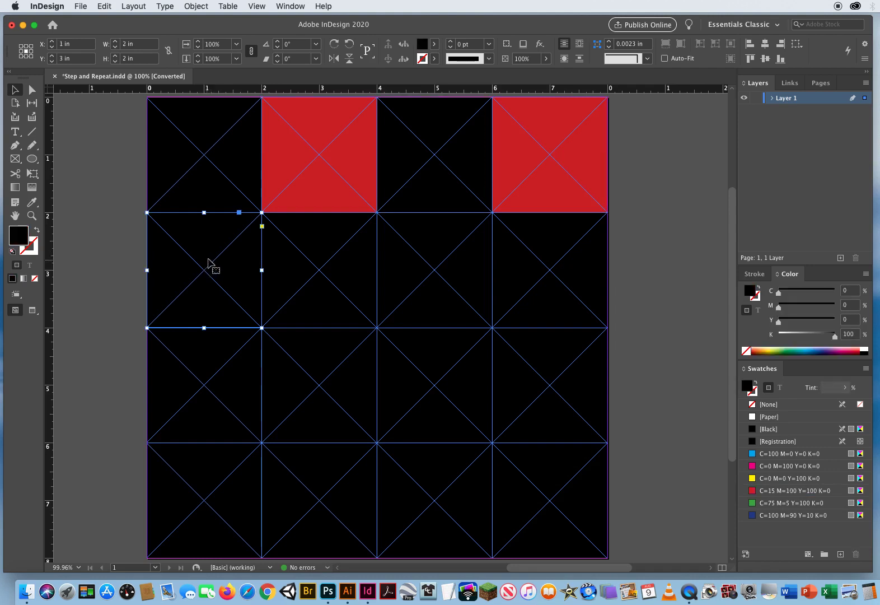
{"action": "left_click", "coordinate": [432, 267], "text": "shift"}
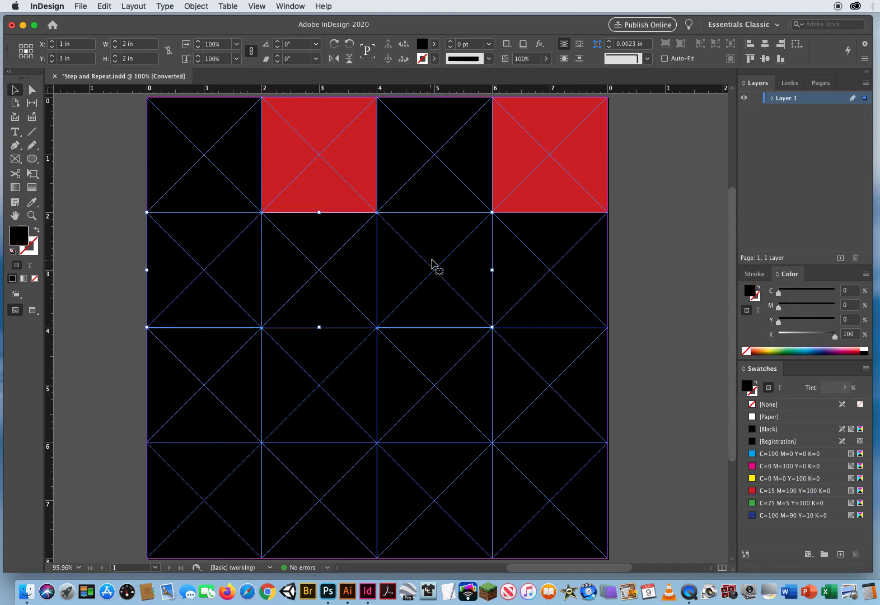
{"action": "left_click", "coordinate": [555, 392], "text": "shift"}
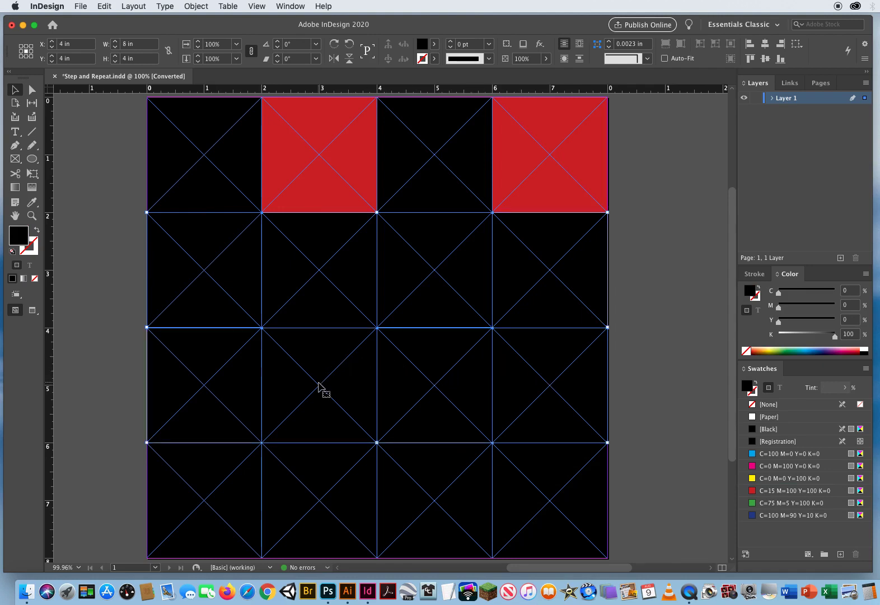
{"action": "left_click", "coordinate": [198, 499], "text": "shift"}
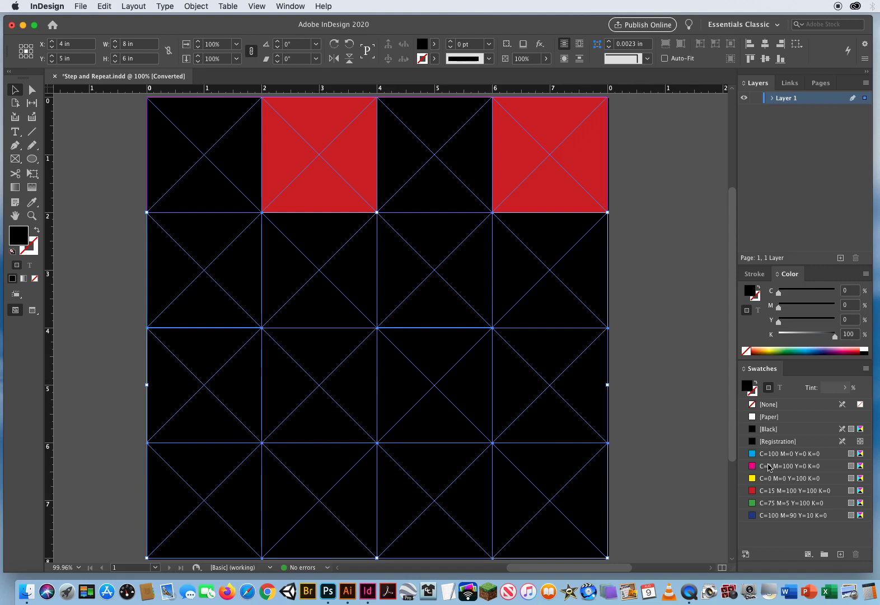
{"action": "left_click", "coordinate": [763, 491]}
{"action": "left_click", "coordinate": [667, 352]}
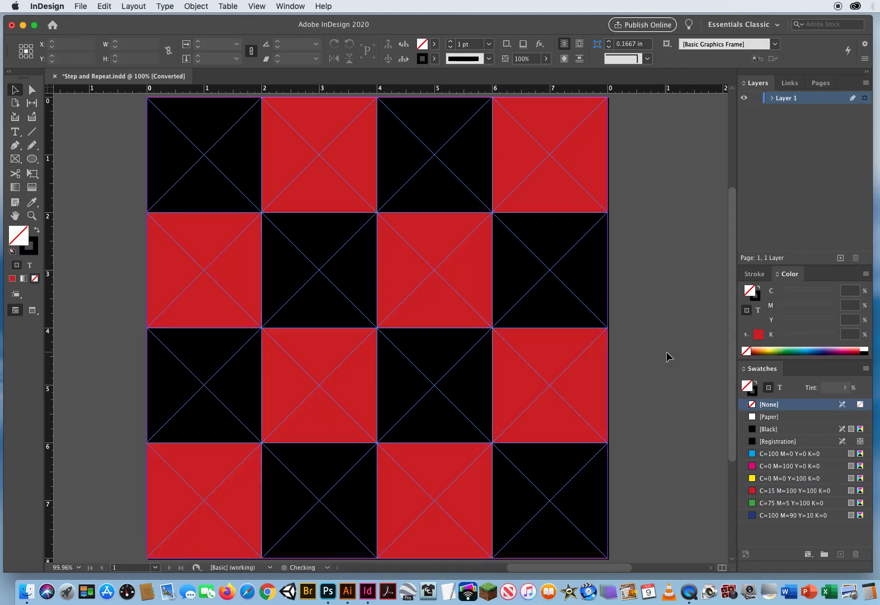
{"action": "key", "text": "w"}
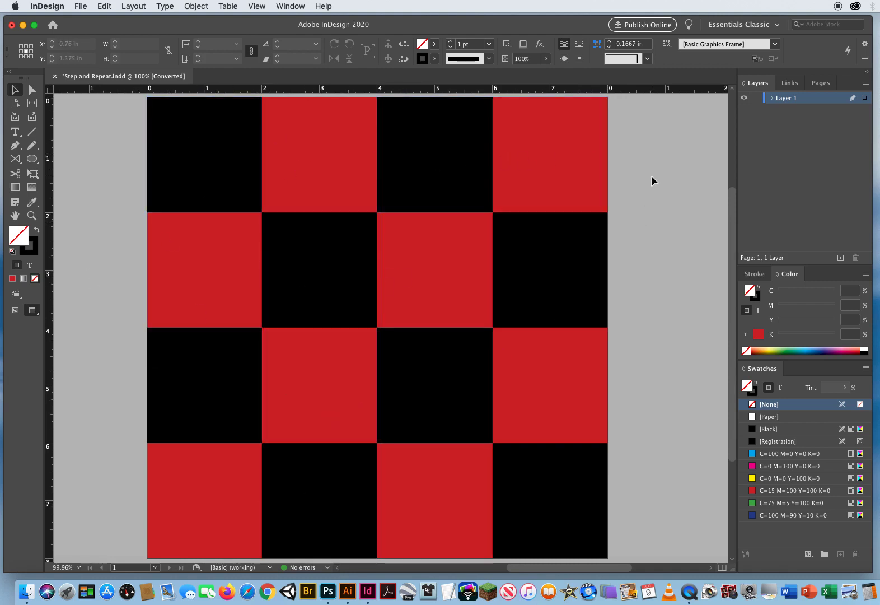
Delete every square except the black one in the first row and column, and return to the normal view.
{"action": "left_click_drag", "start_coordinate": [652, 152], "coordinate": [301, 515]}
{"action": "key", "text": "Delete"}
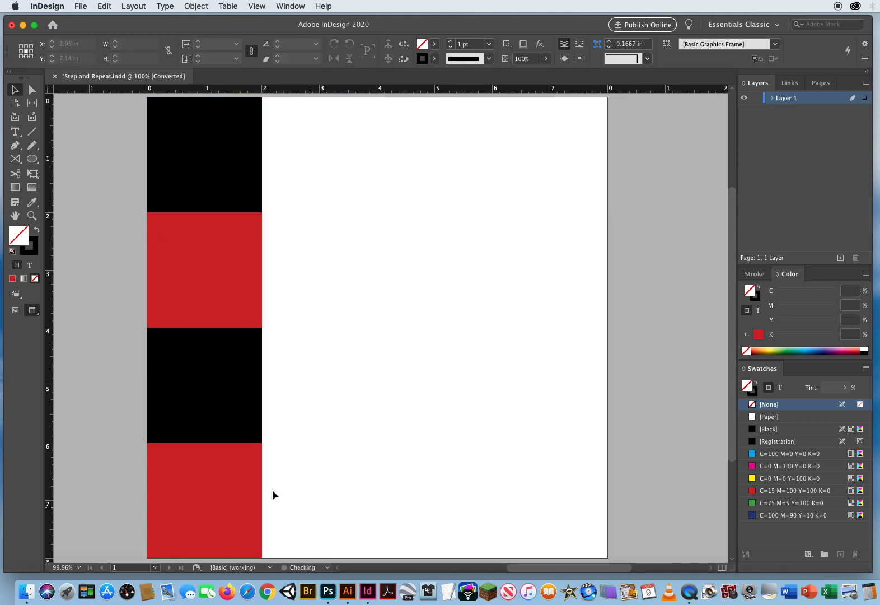
{"action": "left_click_drag", "start_coordinate": [100, 274], "coordinate": [328, 497]}
{"action": "key", "text": "Delete"}
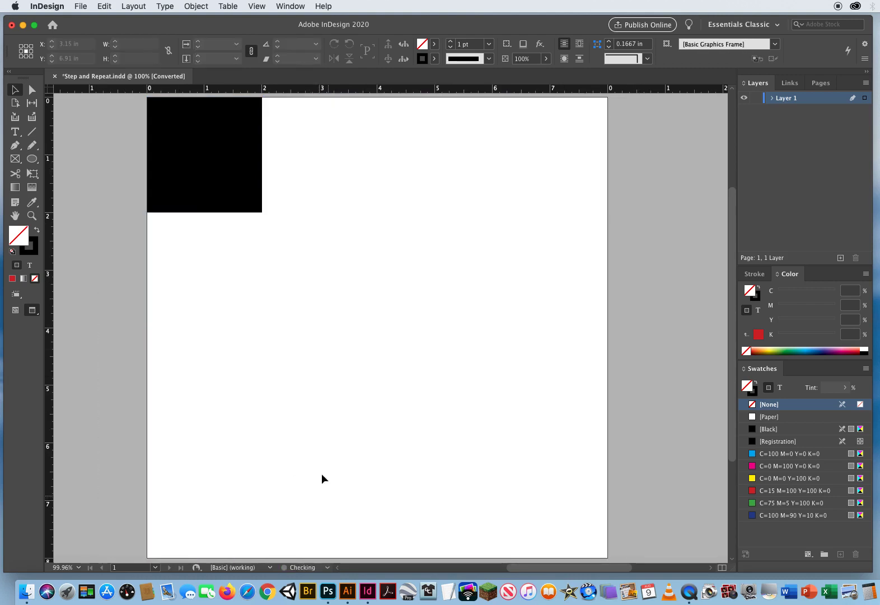
{"action": "key", "text": "w"}
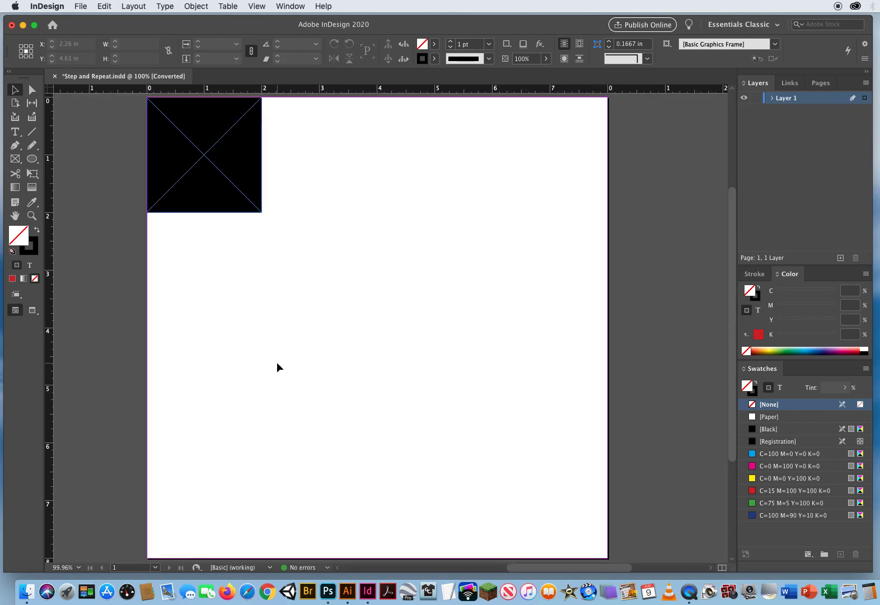
Start a Step and Repeat of the black square as a grid, with a vertical offset of 0 in and the preview enabled.
{"action": "left_click", "coordinate": [204, 174]}
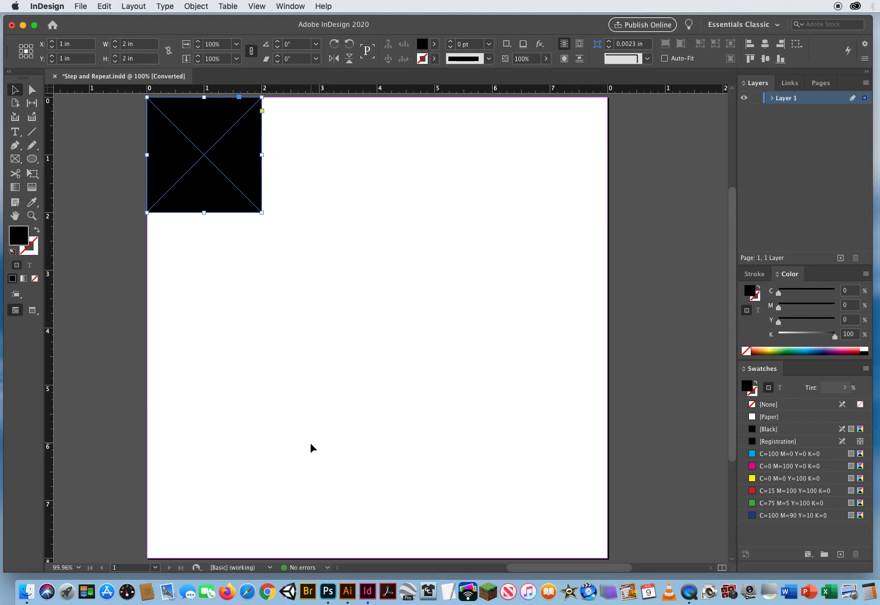
{"action": "left_click", "coordinate": [105, 6]}
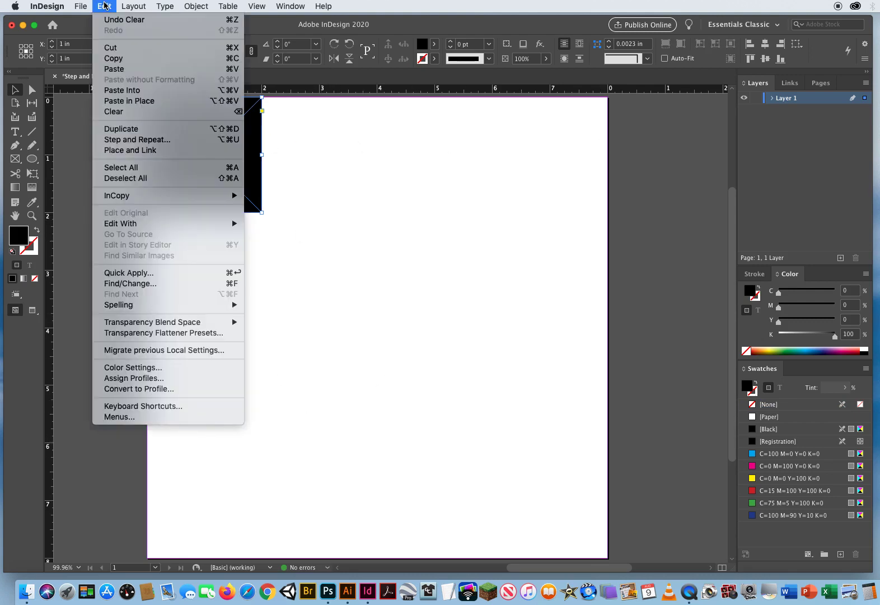
{"action": "left_click", "coordinate": [108, 140]}
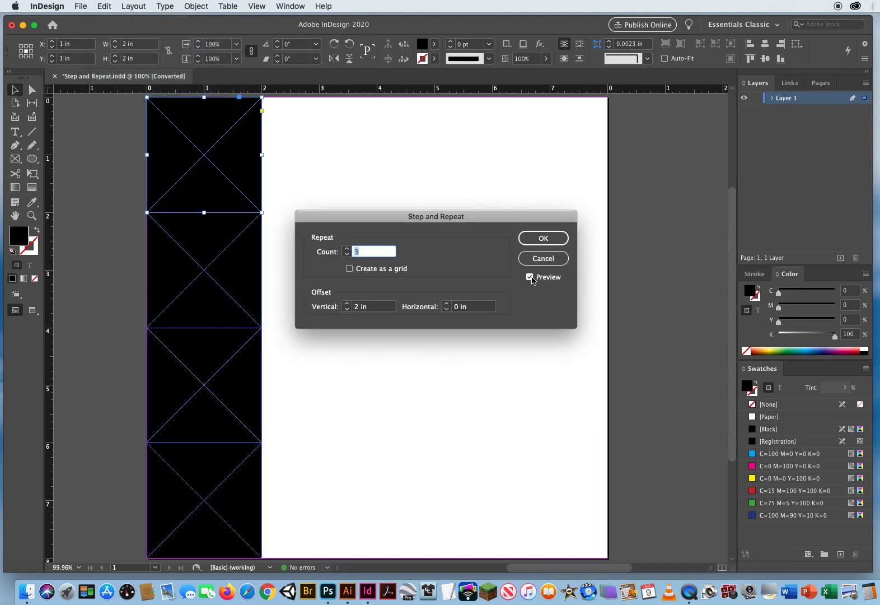
{"action": "left_click", "coordinate": [529, 277]}
{"action": "left_click", "coordinate": [378, 306]}
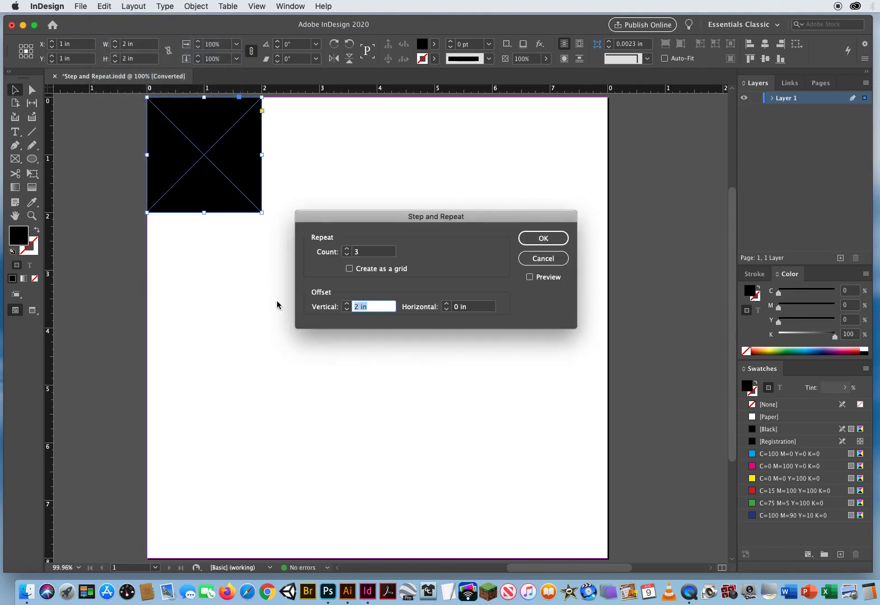
{"action": "type", "text": "0"}
{"action": "left_click_drag", "start_coordinate": [404, 217], "coordinate": [509, 145]}
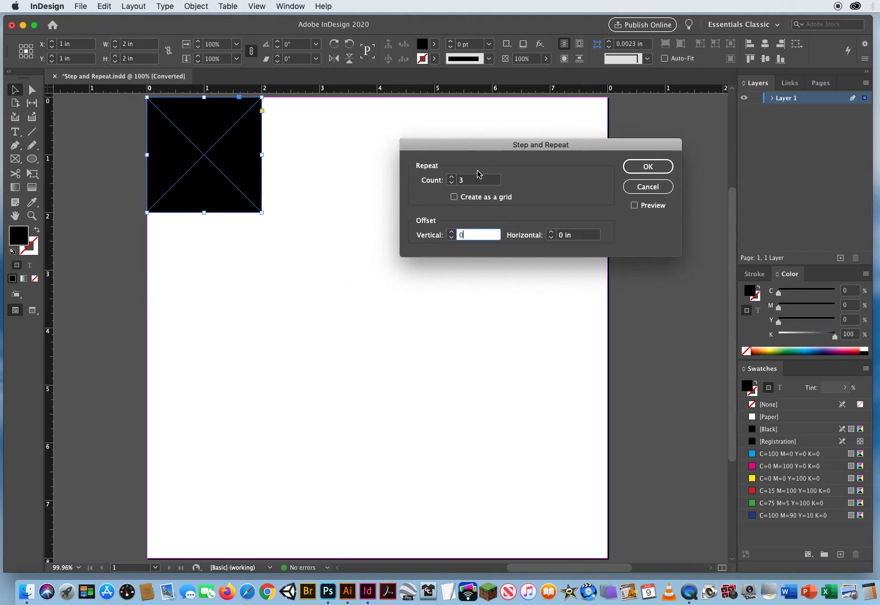
{"action": "left_click", "coordinate": [454, 197]}
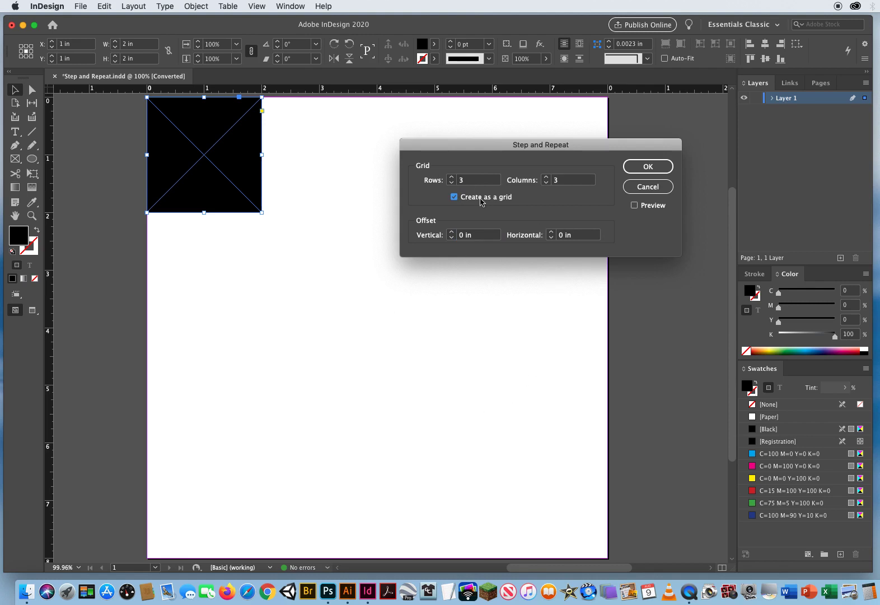
{"action": "left_click", "coordinate": [483, 237]}
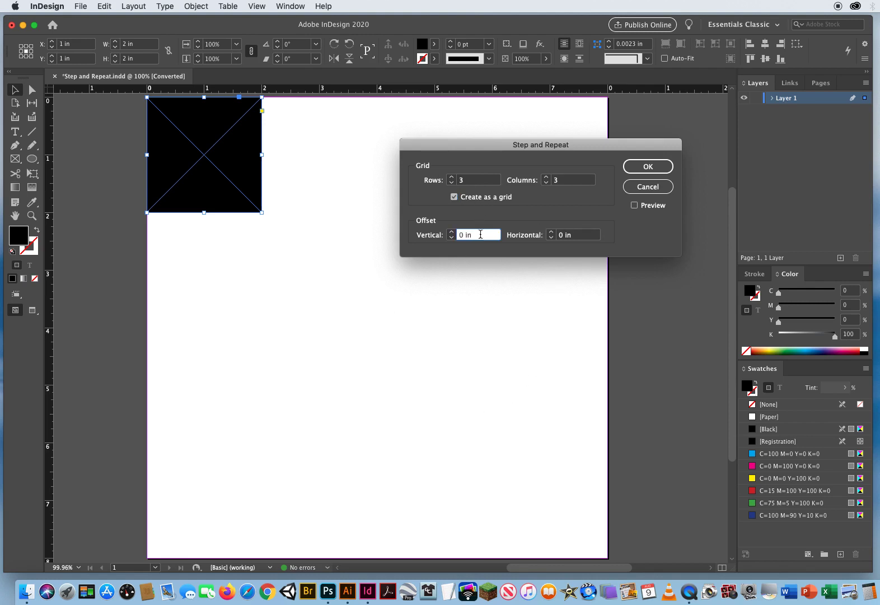
{"action": "left_click", "coordinate": [635, 206]}
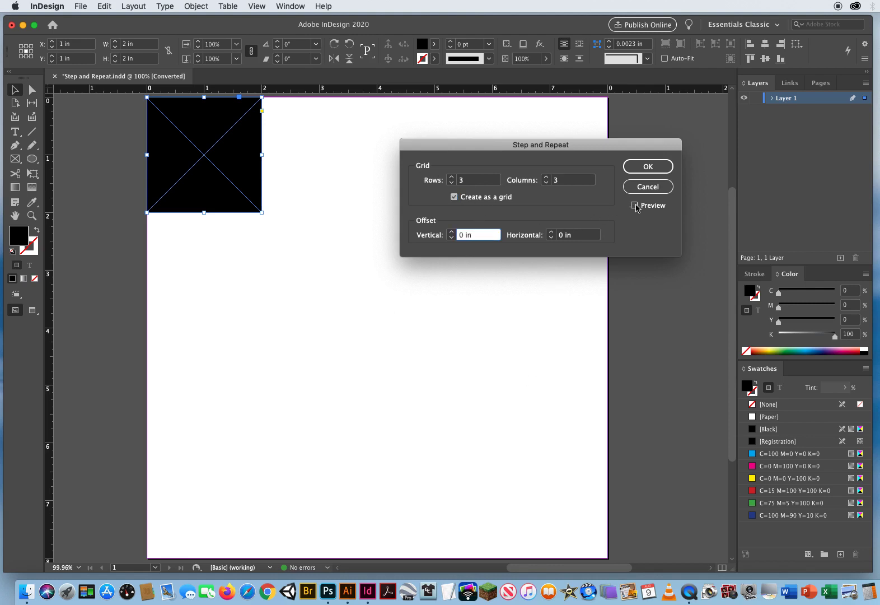
Increase the grid's vertical offset gradually to 2.5625 in.
{"action": "left_click", "coordinate": [452, 232]}
{"action": "left_click", "coordinate": [452, 233]}
{"action": "left_click", "coordinate": [452, 233]}
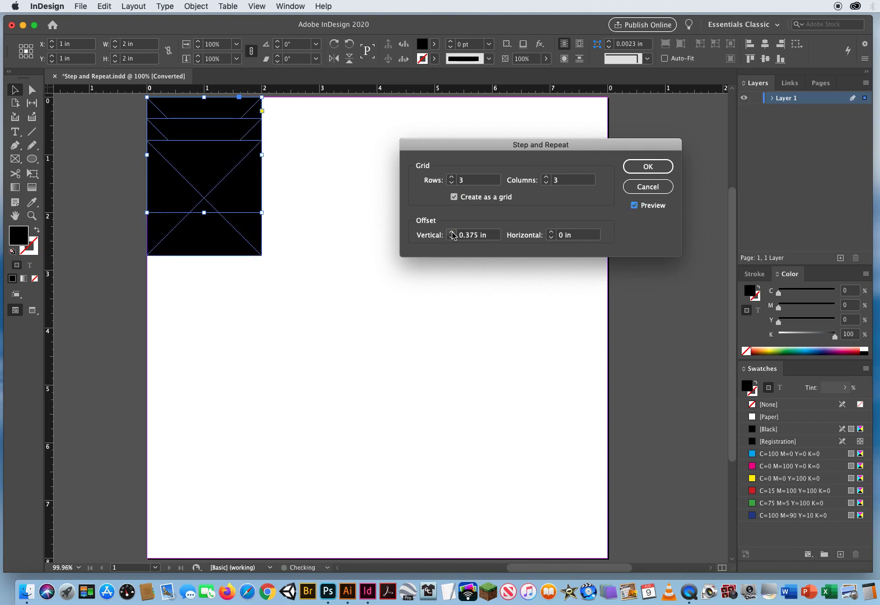
{"action": "left_click", "coordinate": [451, 232]}
{"action": "left_click", "coordinate": [452, 233]}
{"action": "left_click", "coordinate": [452, 232]}
{"action": "left_click", "coordinate": [452, 232]}
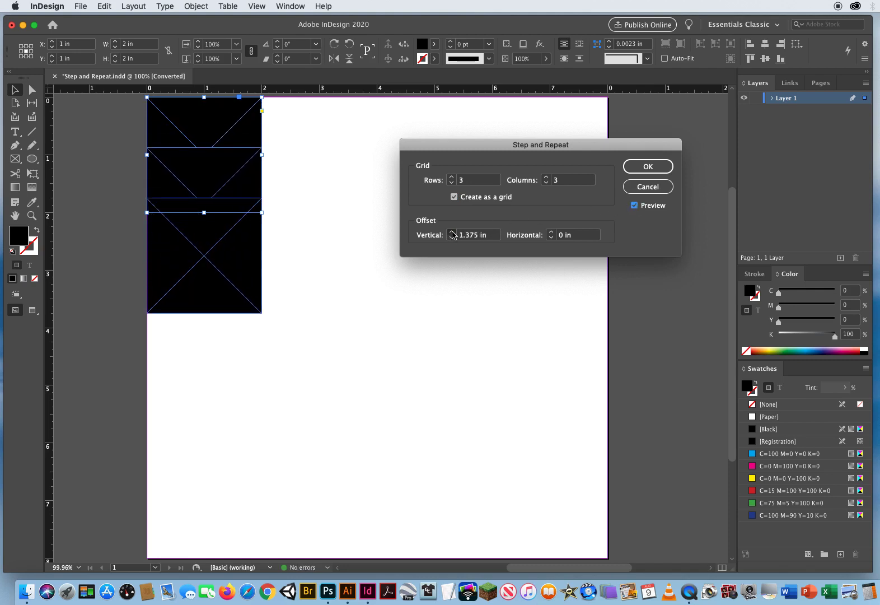
{"action": "left_click", "coordinate": [452, 233]}
{"action": "left_click", "coordinate": [452, 233]}
{"action": "left_click", "coordinate": [452, 233]}
{"action": "left_click", "coordinate": [452, 233]}
{"action": "left_click", "coordinate": [452, 232]}
{"action": "left_click", "coordinate": [452, 233]}
{"action": "left_click", "coordinate": [452, 233]}
{"action": "left_click", "coordinate": [452, 233]}
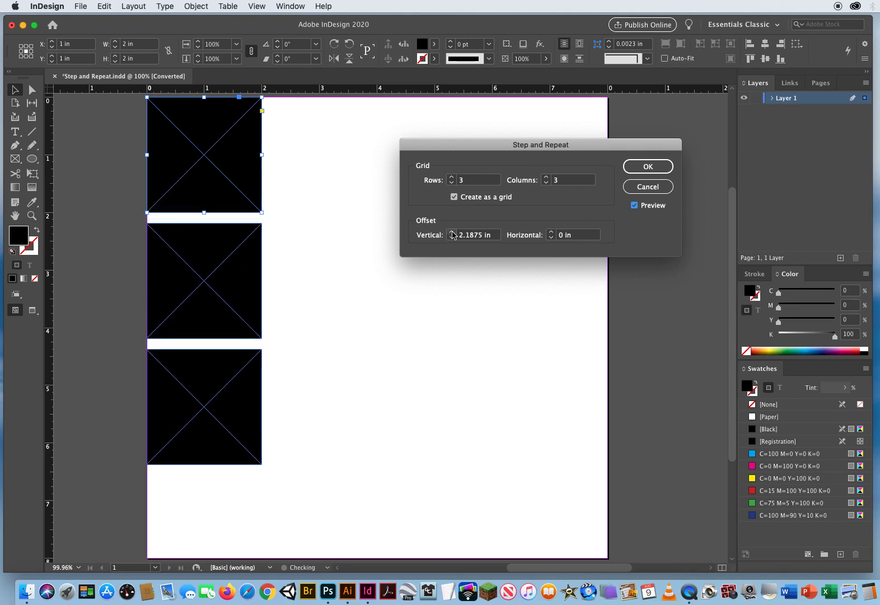
{"action": "left_click", "coordinate": [452, 233]}
{"action": "left_click", "coordinate": [452, 232]}
{"action": "left_click", "coordinate": [452, 232]}
{"action": "left_click", "coordinate": [453, 232]}
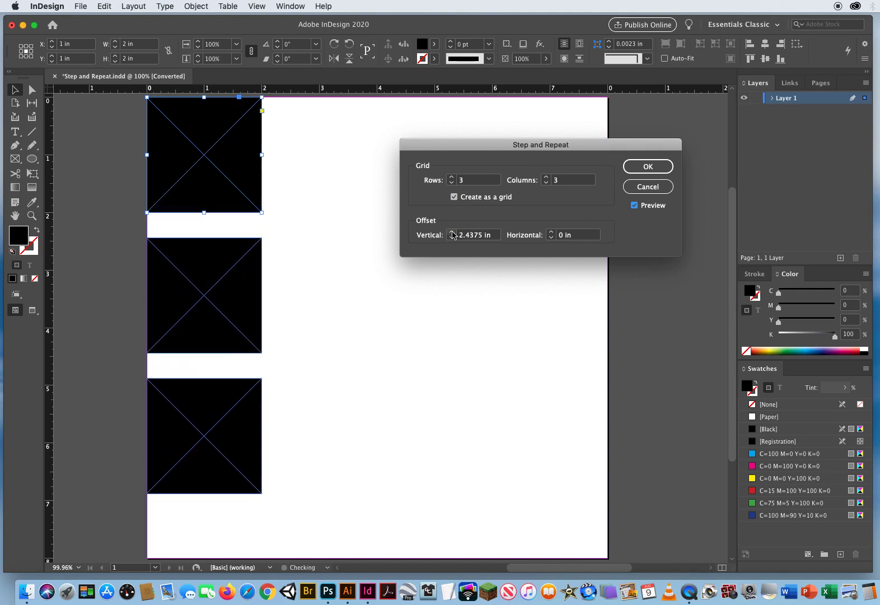
{"action": "left_click", "coordinate": [453, 233]}
{"action": "left_click", "coordinate": [453, 232]}
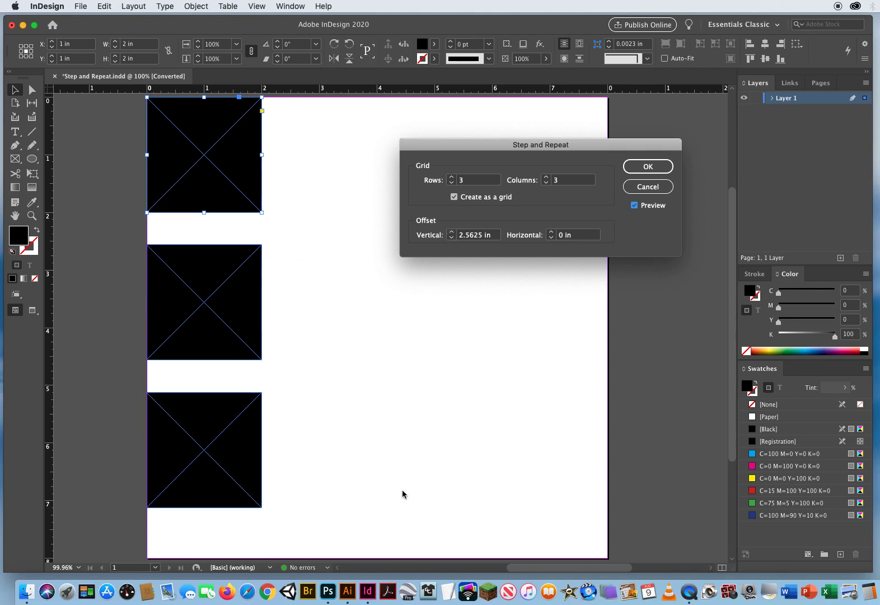
Set the grid to 4 rows with a vertical offset of 2 in.
{"action": "left_click", "coordinate": [451, 177]}
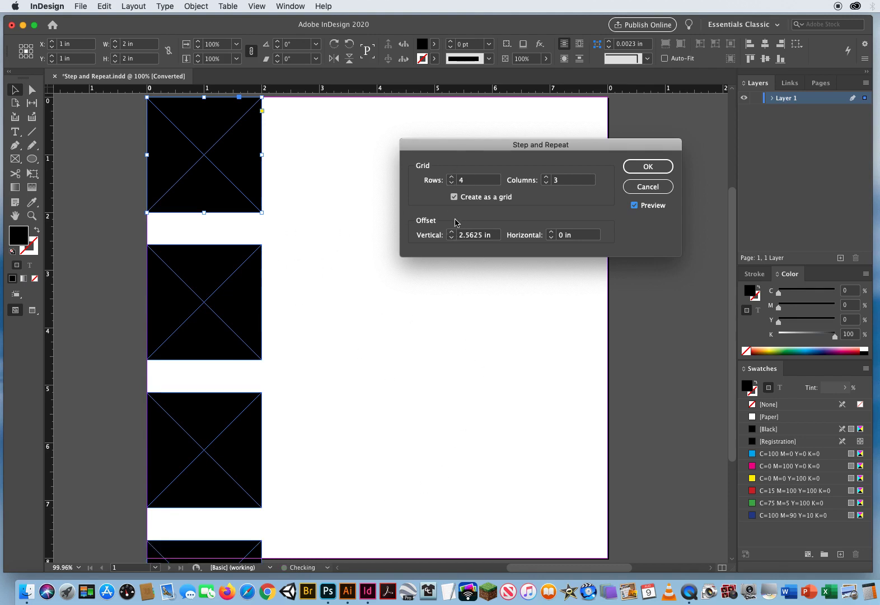
{"action": "left_click", "coordinate": [452, 237]}
{"action": "left_click", "coordinate": [451, 238]}
{"action": "left_click", "coordinate": [451, 237]}
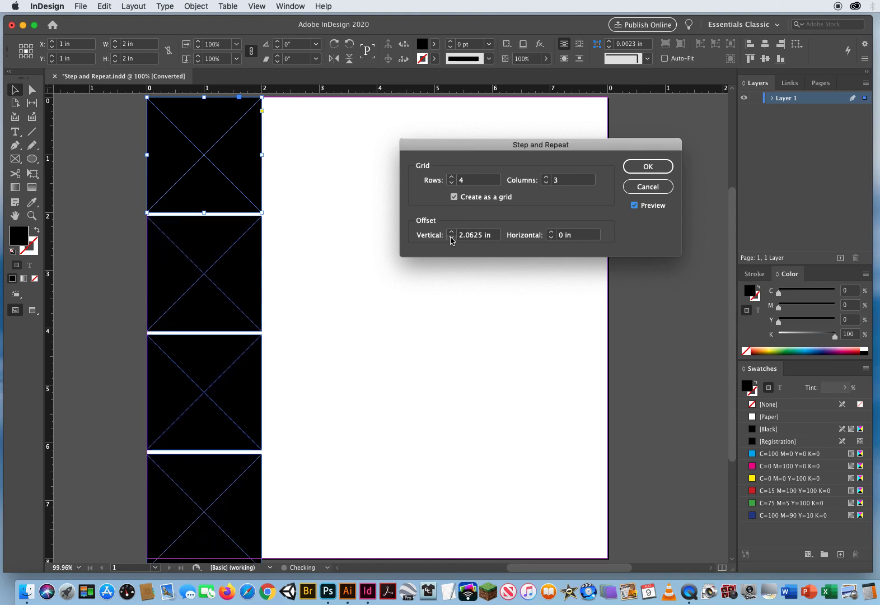
{"action": "left_click", "coordinate": [451, 237]}
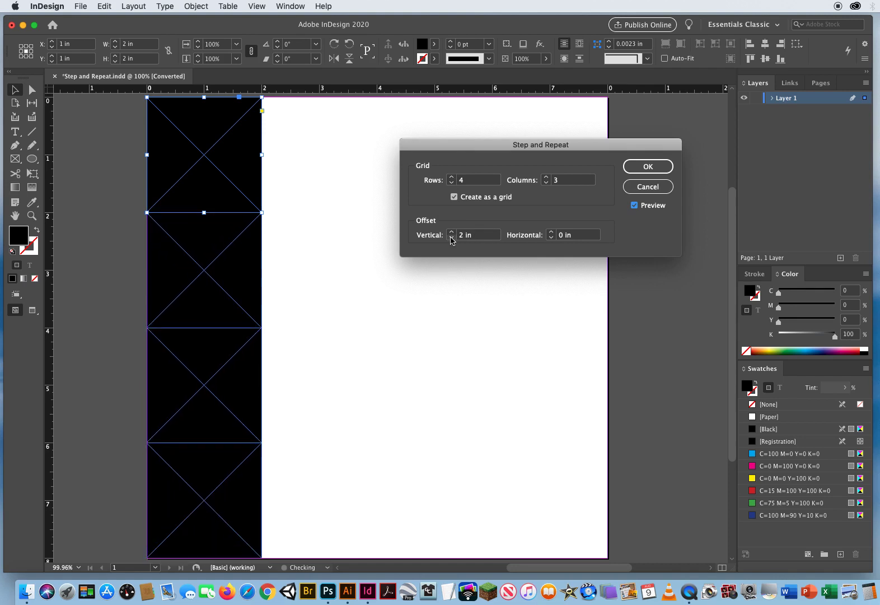
Set the grid to 4 columns with a horizontal offset of 2 in, and create the grid of squares.
{"action": "left_click", "coordinate": [546, 178]}
{"action": "left_click", "coordinate": [552, 233]}
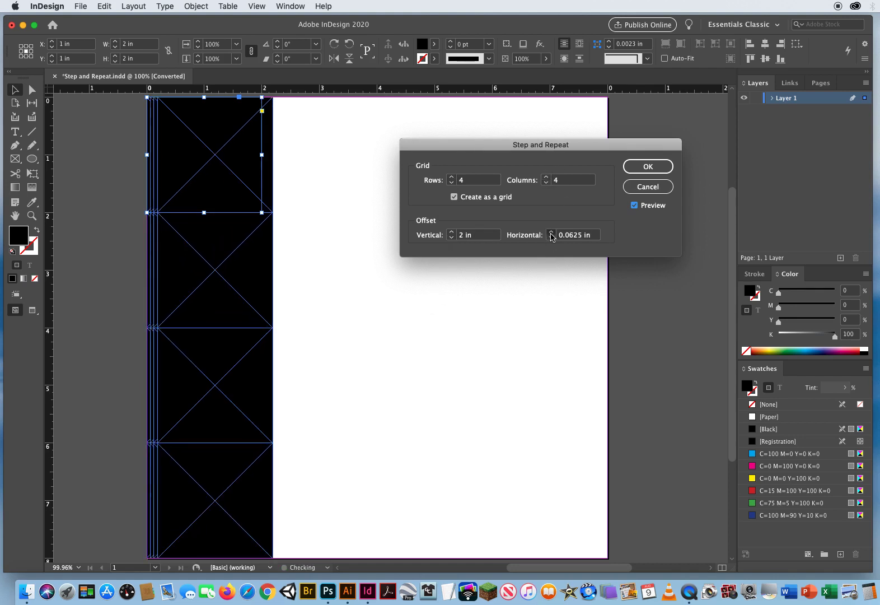
{"action": "left_click_drag", "start_coordinate": [551, 233], "coordinate": [551, 233]}
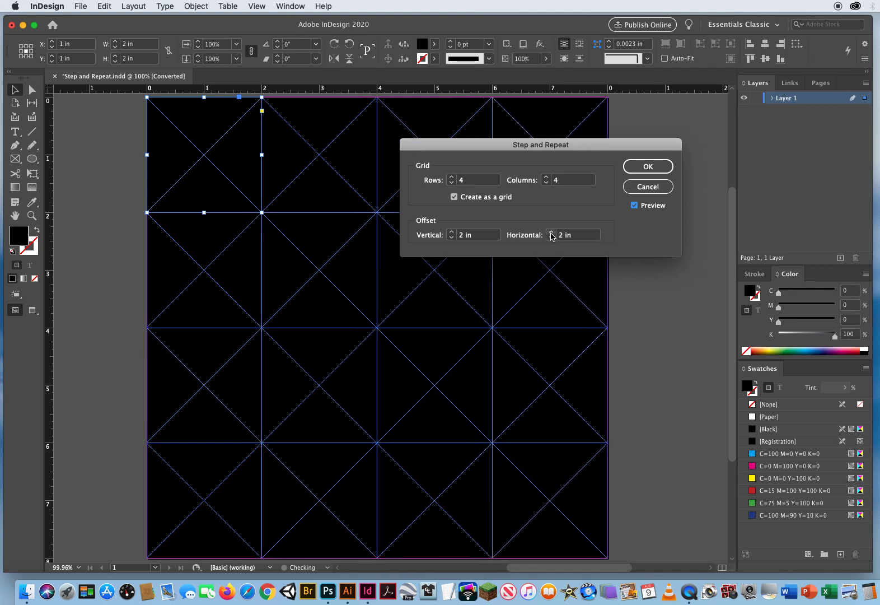
{"action": "left_click_drag", "start_coordinate": [491, 146], "coordinate": [664, 157]}
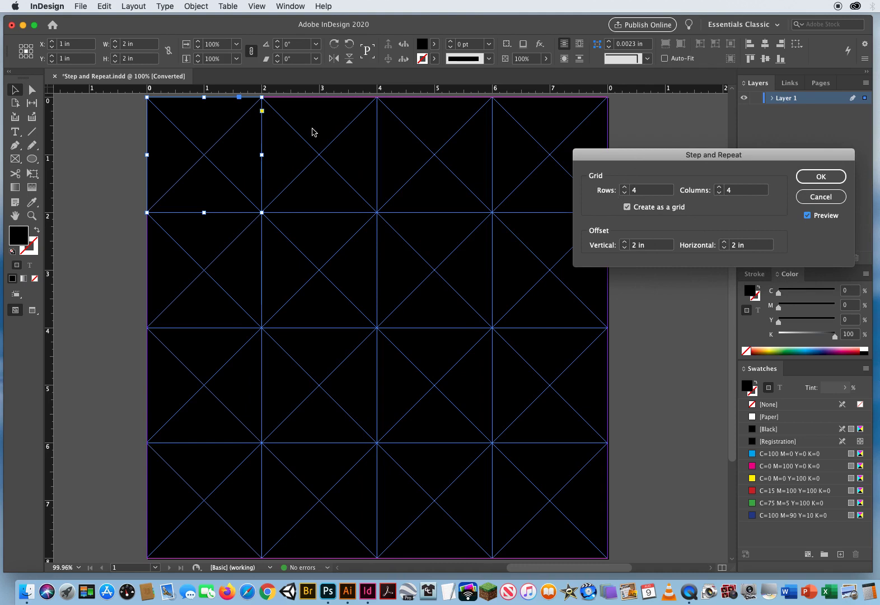
{"action": "double_click", "coordinate": [649, 190]}
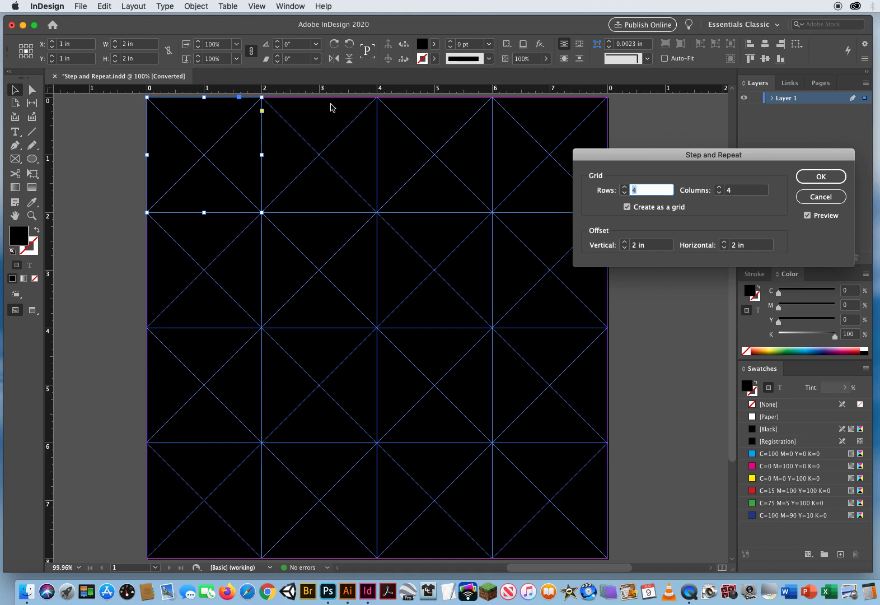
{"action": "left_click_drag", "start_coordinate": [657, 155], "coordinate": [542, 147]}
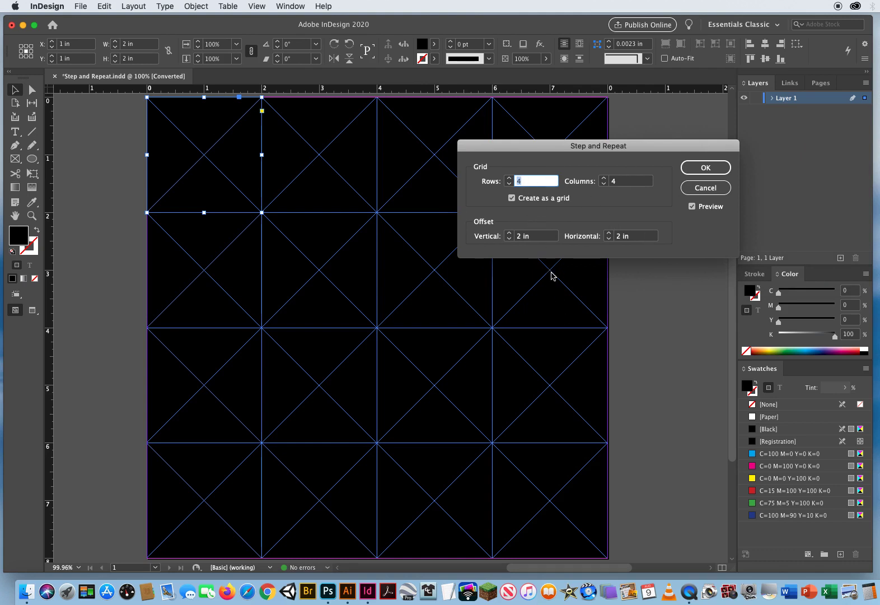
{"action": "left_click", "coordinate": [706, 171]}
{"action": "left_click", "coordinate": [661, 139]}
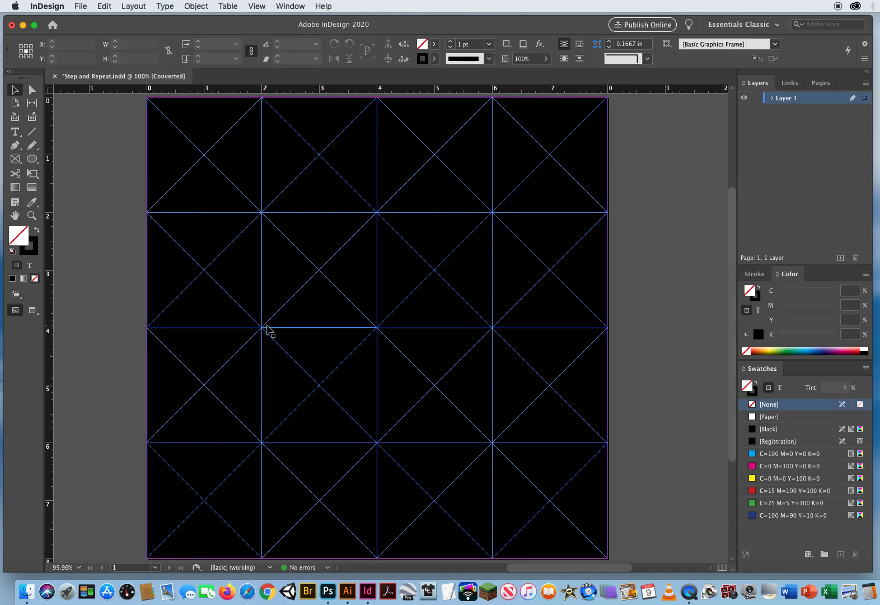
Fill alternate squares, starting with the first in row one, with the swatch C=15 M=100 Y=100 K=0 and show the result in preview mode.
{"action": "left_click", "coordinate": [214, 171]}
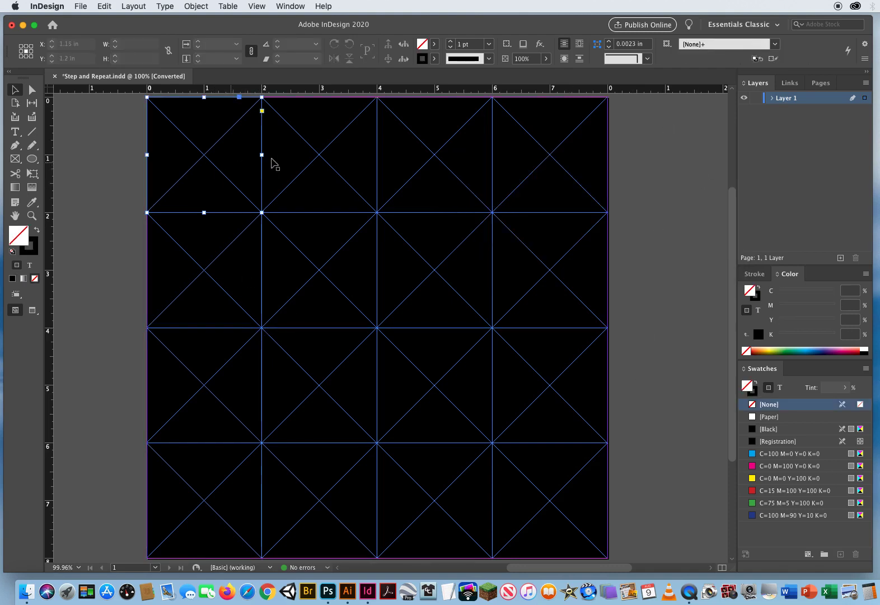
{"action": "left_click", "coordinate": [425, 173], "text": "shift"}
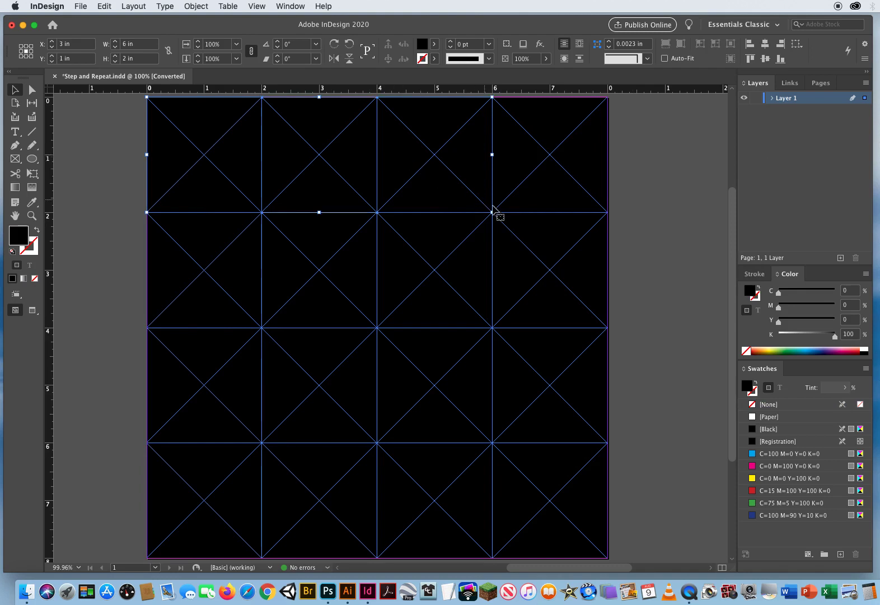
{"action": "left_click", "coordinate": [541, 260], "text": "shift"}
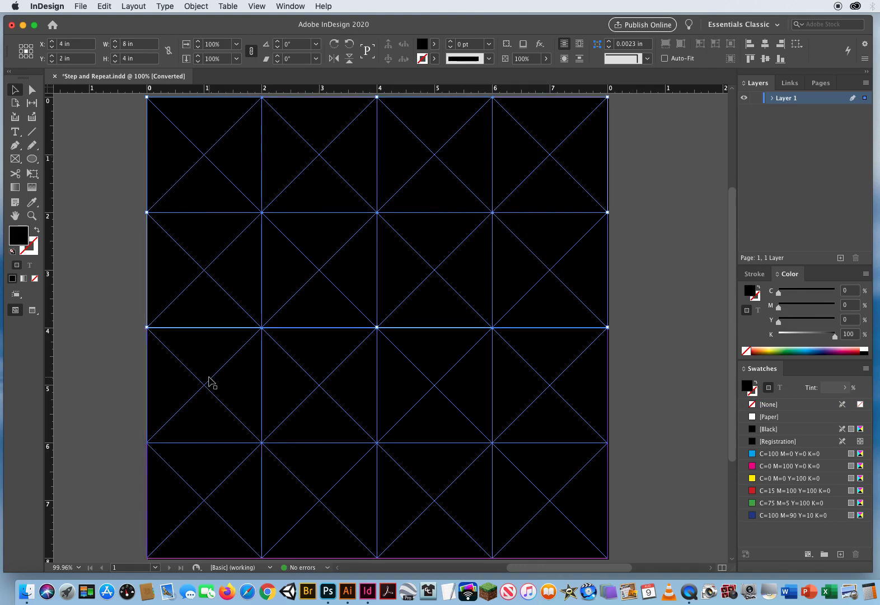
{"action": "left_click", "coordinate": [507, 465], "text": "shift"}
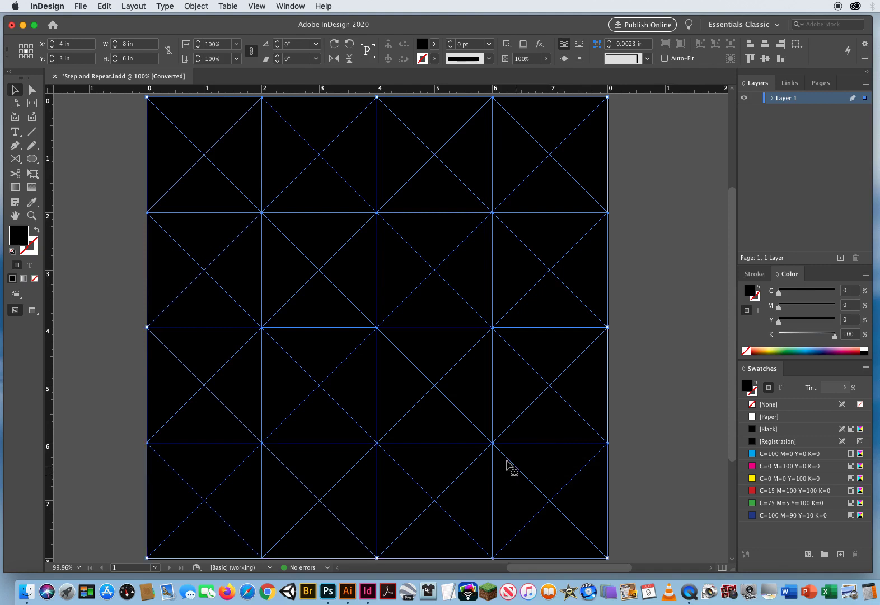
{"action": "left_click", "coordinate": [507, 465], "text": "shift"}
{"action": "left_click", "coordinate": [772, 493]}
{"action": "left_click", "coordinate": [676, 319]}
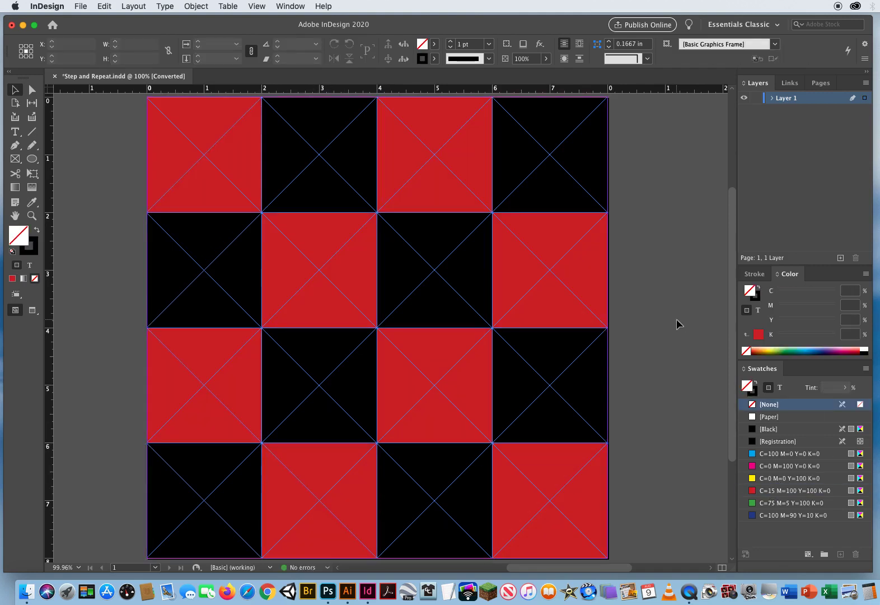
{"action": "key", "text": "w"}
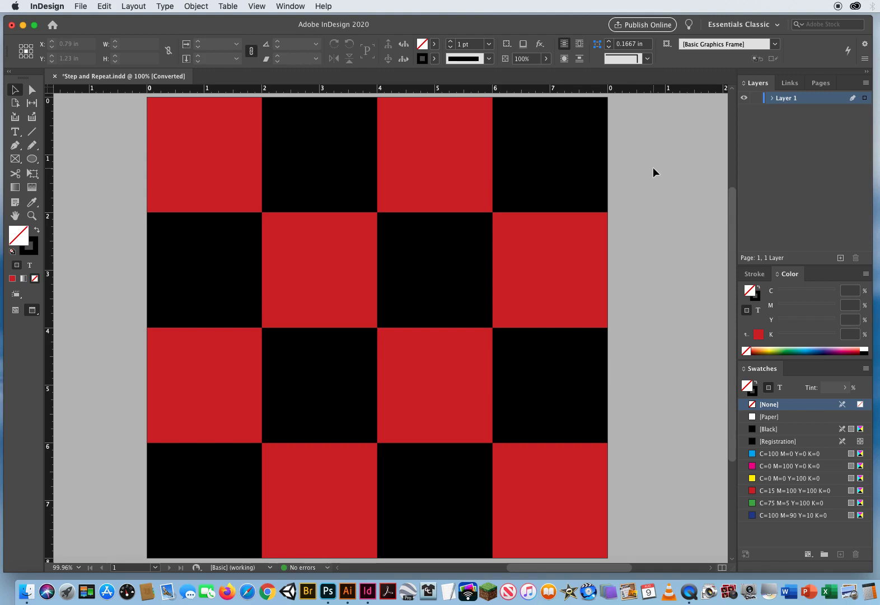
Delete every square except the red one in the first row and column, leaving it deselected.
{"action": "left_click_drag", "start_coordinate": [653, 167], "coordinate": [302, 508]}
{"action": "key", "text": "Delete"}
{"action": "left_click_drag", "start_coordinate": [114, 287], "coordinate": [262, 514]}
{"action": "key", "text": "Delete"}
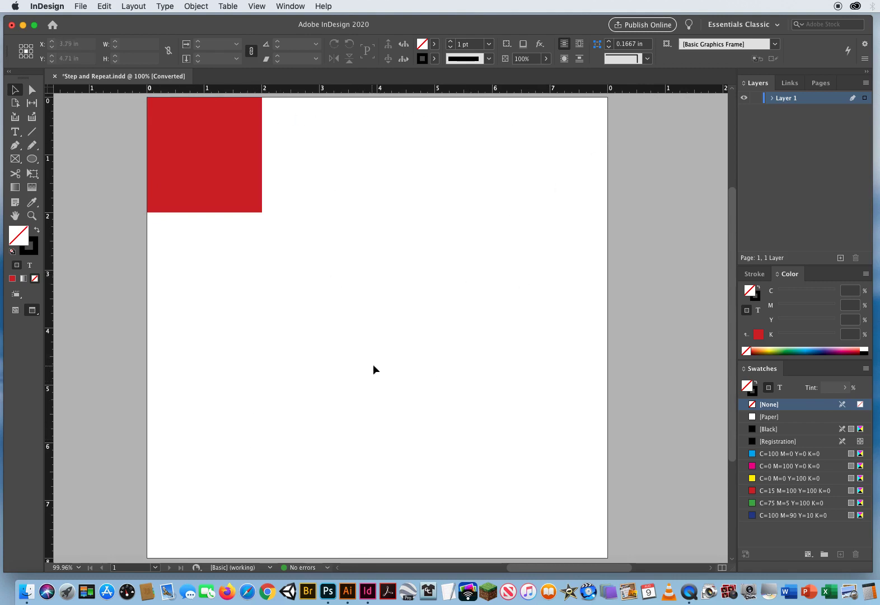
{"action": "left_click_drag", "start_coordinate": [373, 364], "coordinate": [218, 179]}
{"action": "left_click", "coordinate": [200, 290]}
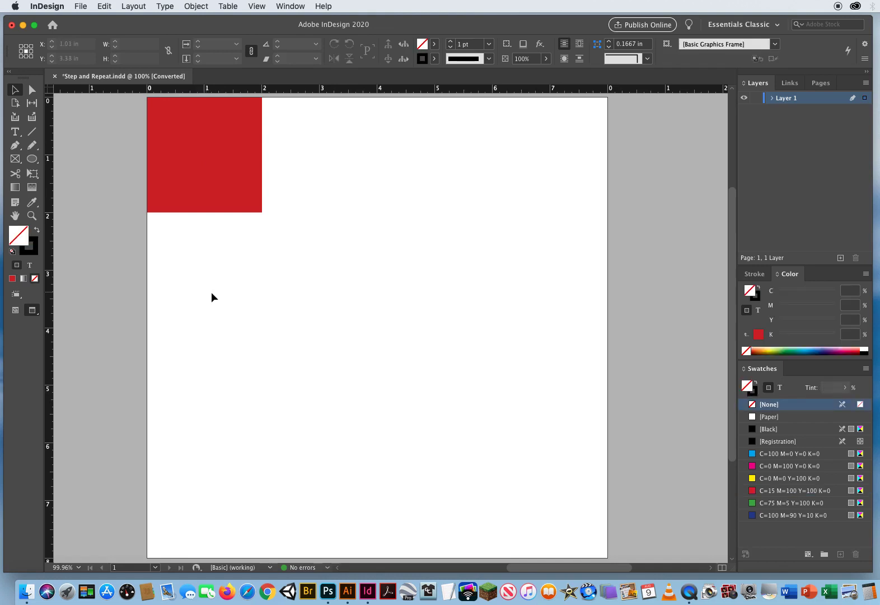